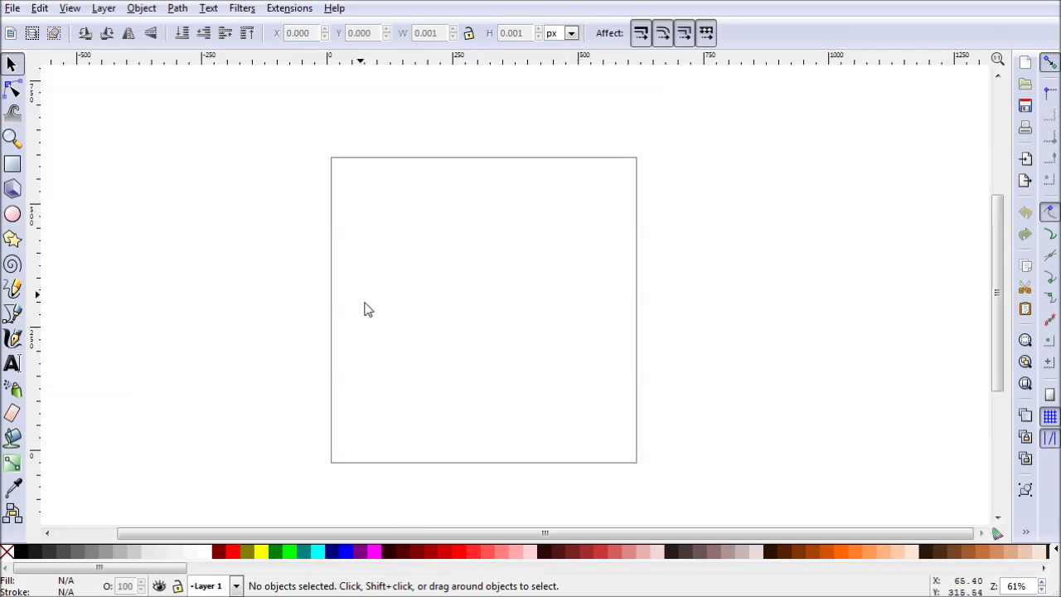
- Set the document's background colour to opaque golden yellow (RGBA ffd638ff) in the document properties
left_click(15, 10)
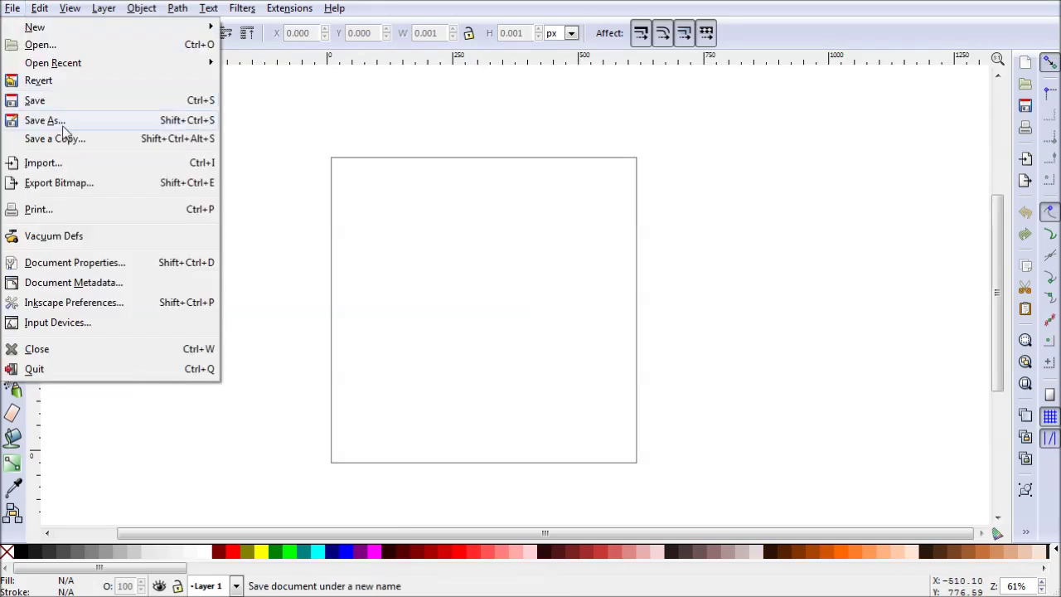
left_click(93, 263)
left_click_drag(417, 230, 265, 228)
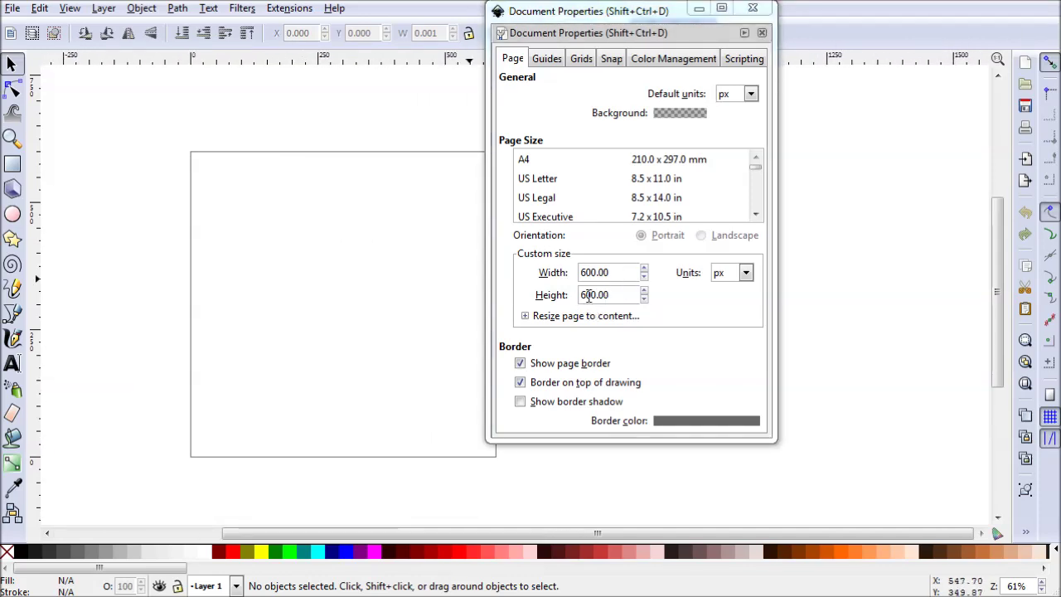
left_click_drag(398, 362, 340, 356)
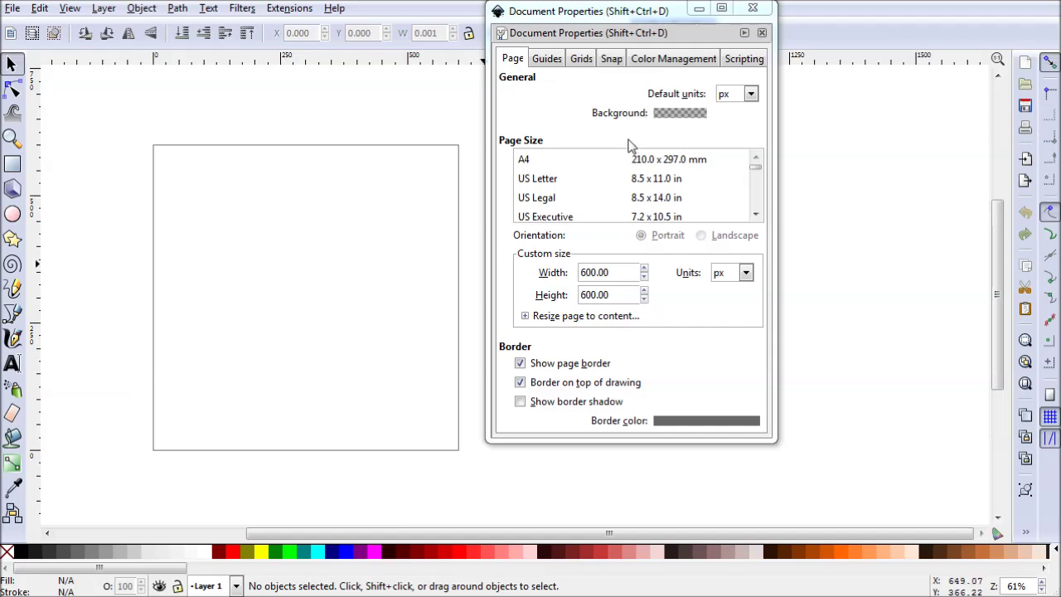
left_click(677, 115)
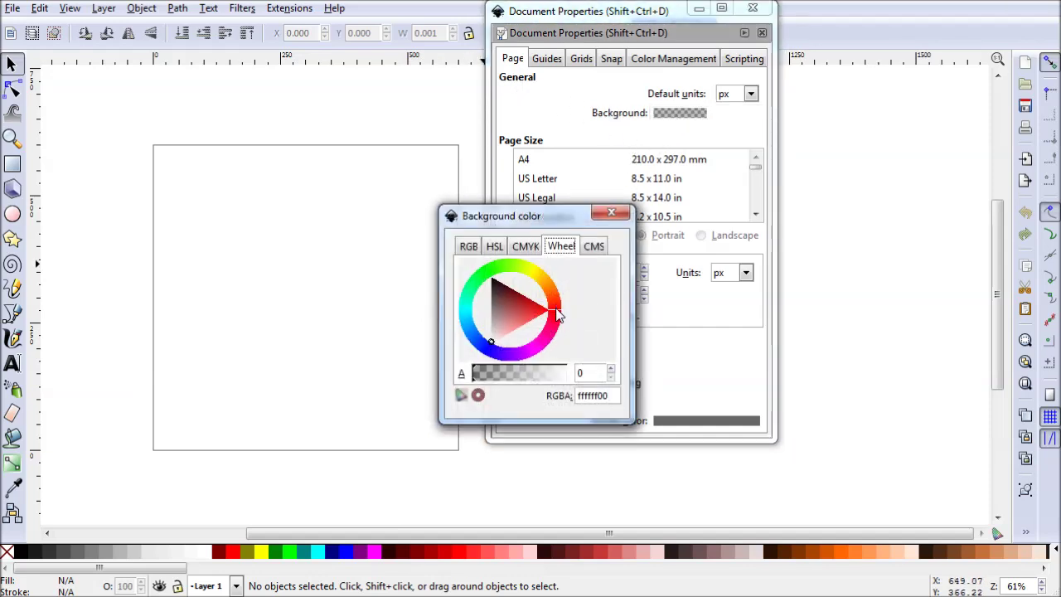
left_click_drag(557, 315, 542, 280)
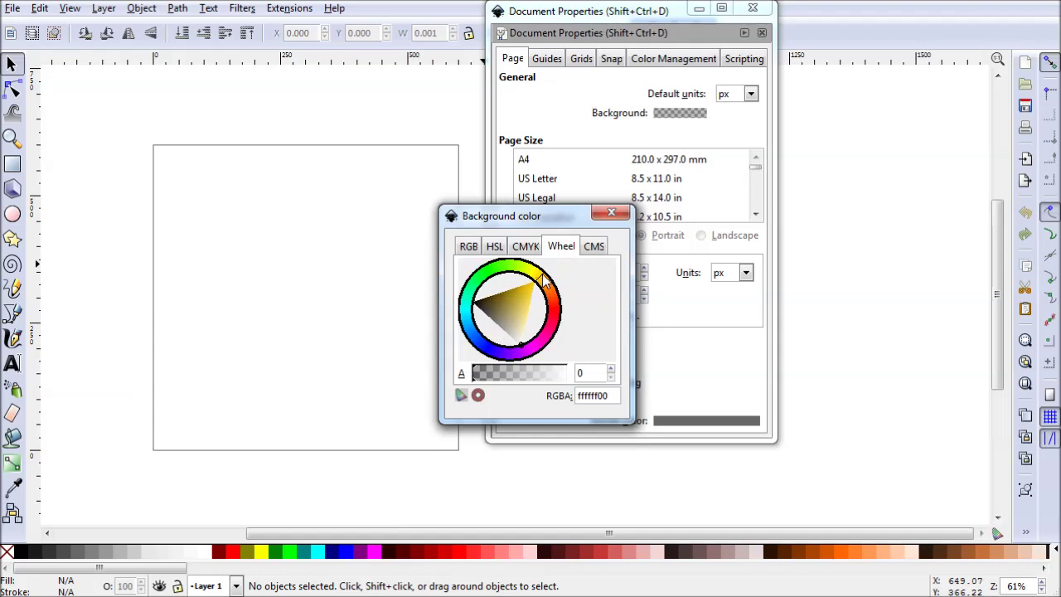
left_click_drag(484, 376, 571, 377)
left_click_drag(535, 300, 540, 296)
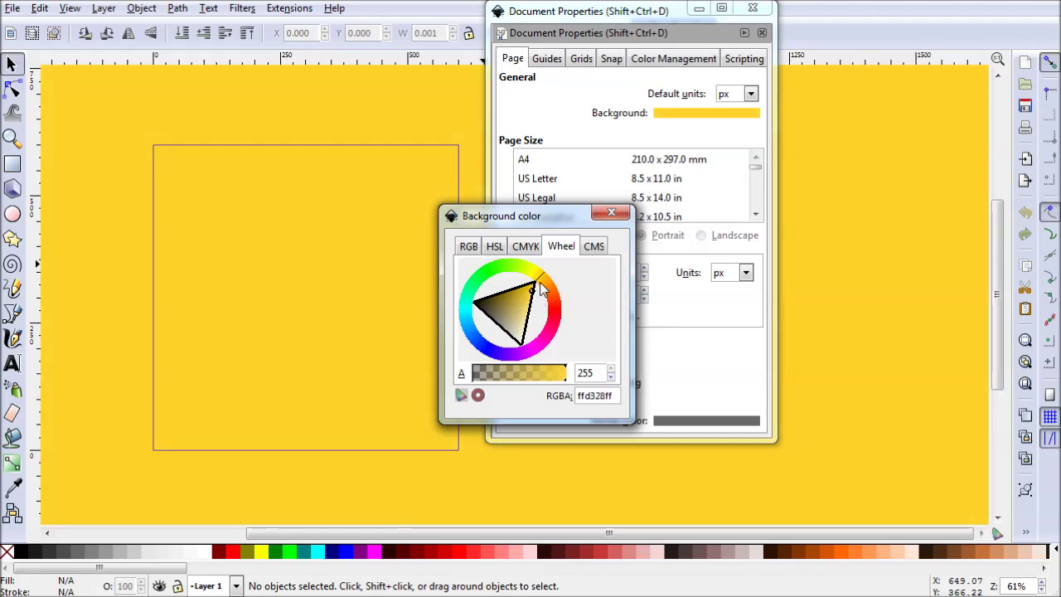
left_click_drag(531, 296, 536, 299)
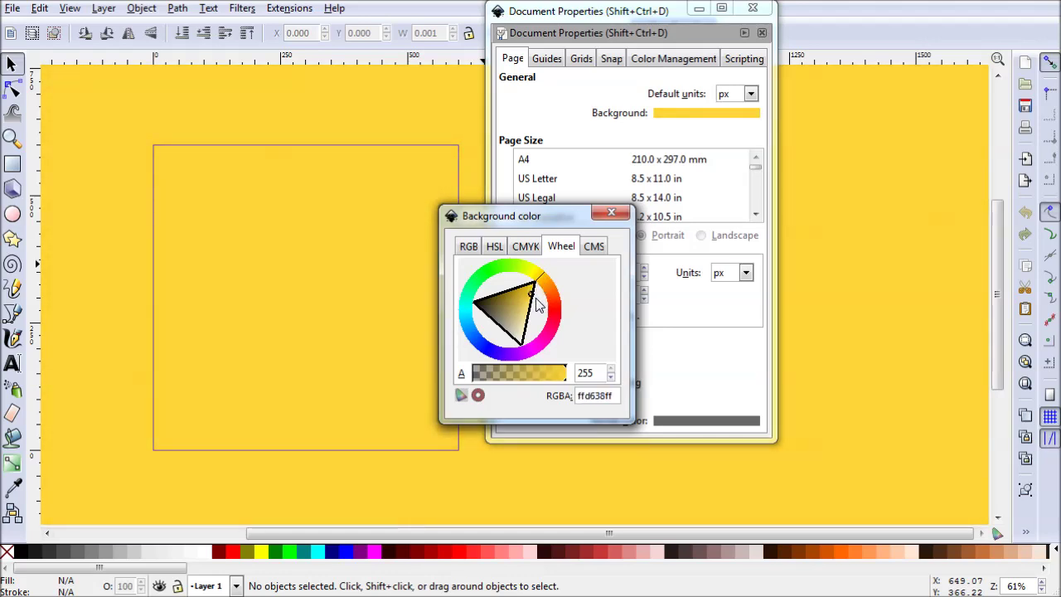
left_click(612, 215)
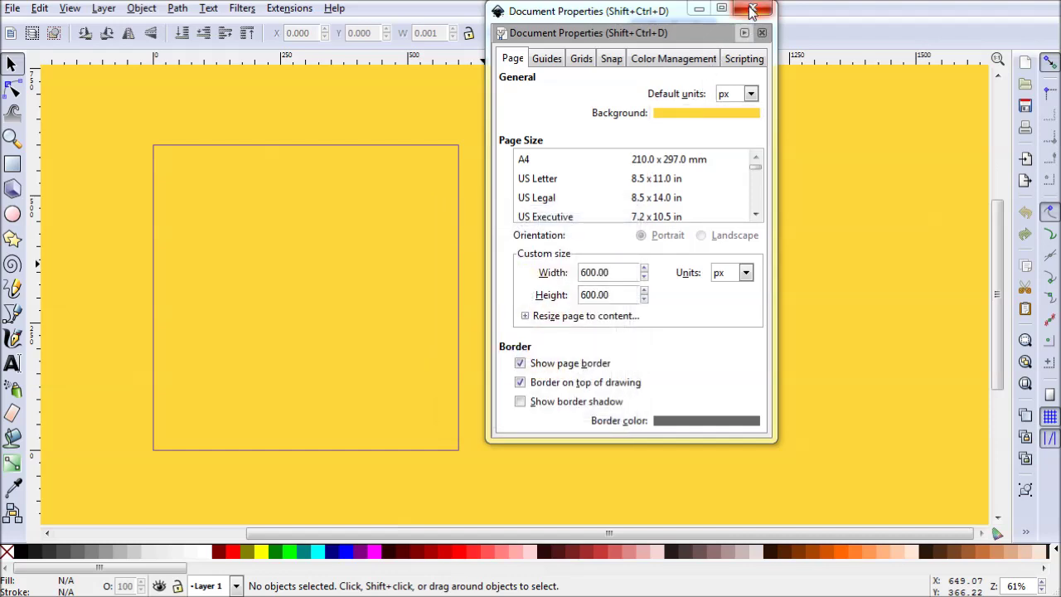
left_click(752, 10)
- Show the Fill and Stroke and the Align and Distribute settings beside the canvas
left_click_drag(340, 345, 489, 337)
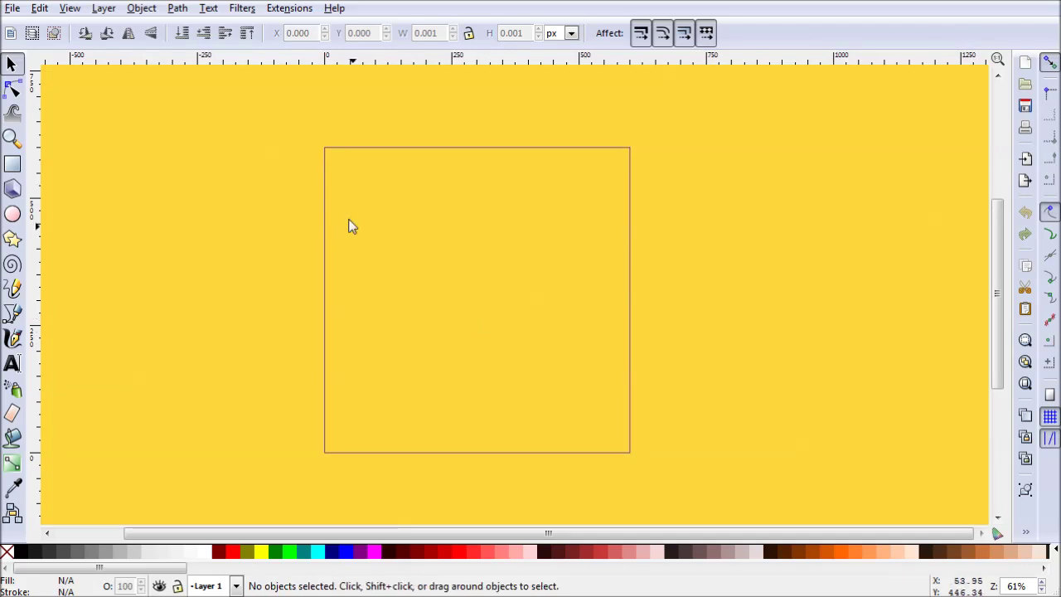
left_click(141, 8)
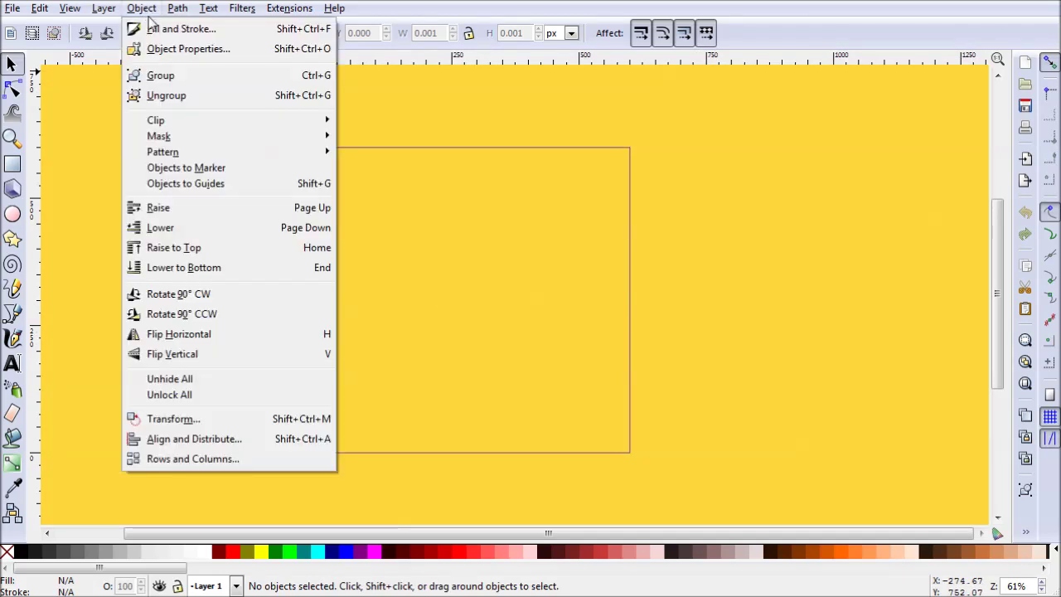
left_click(156, 28)
scroll(417, 224, "right", 2)
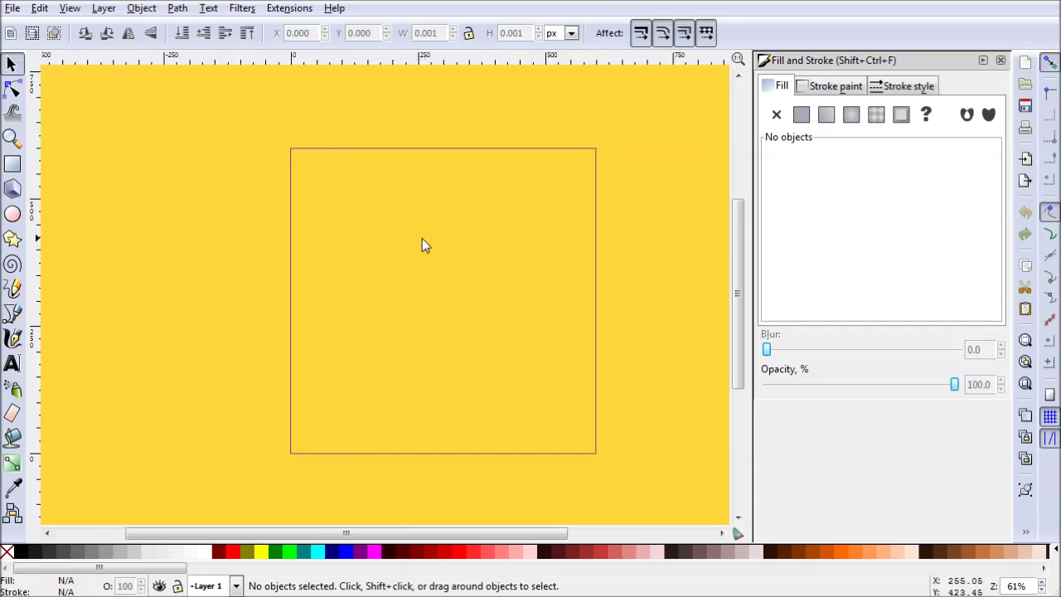
left_click(141, 9)
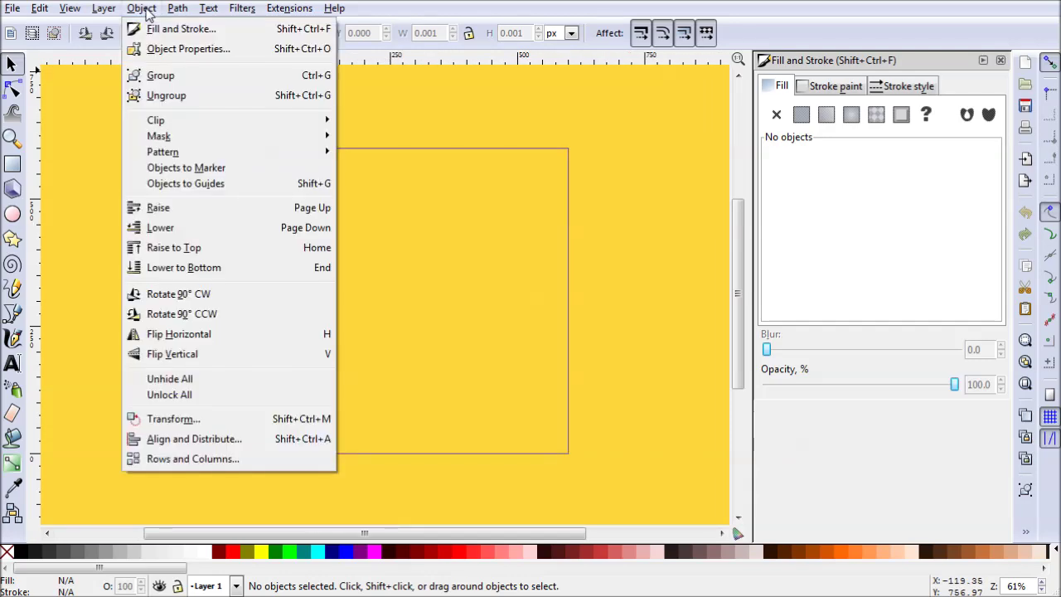
left_click(206, 439)
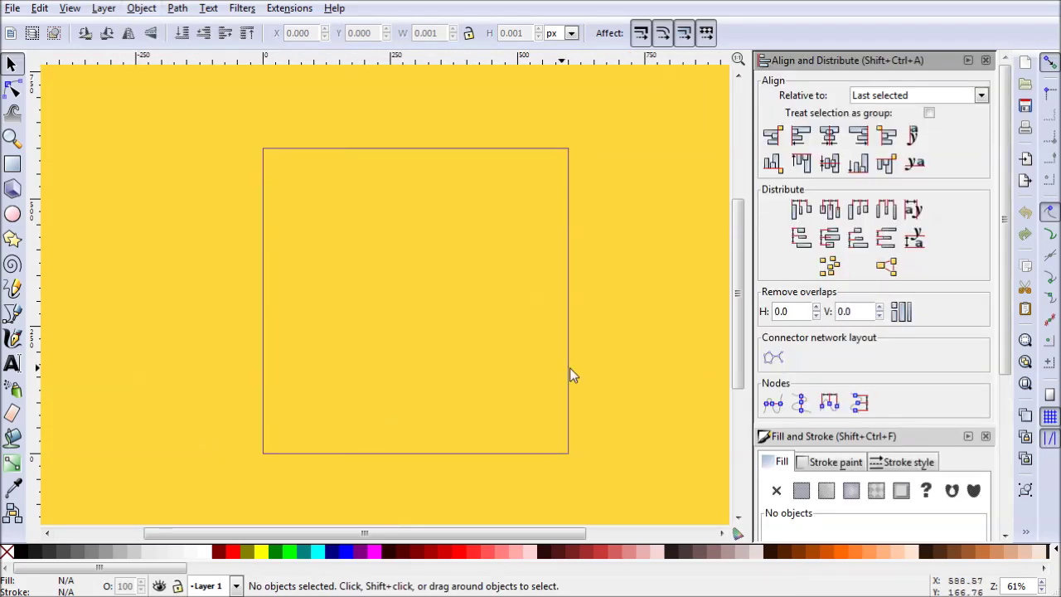
scroll(1007, 249, "down", 5)
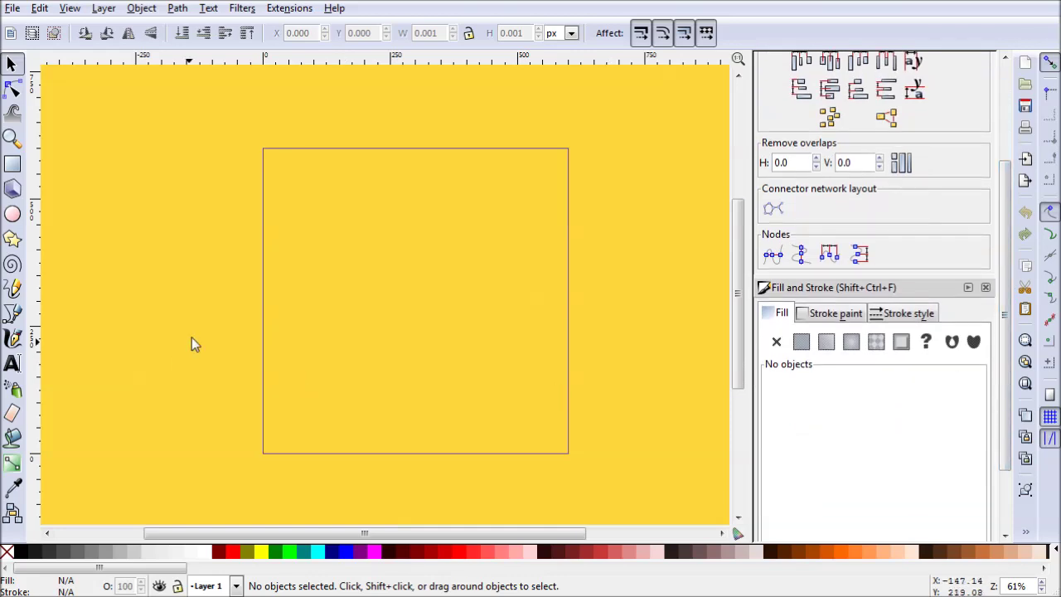
- Draw a circle about 84 px in diameter in the page's upper-left area and fill it black (000000ff)
left_click(12, 215)
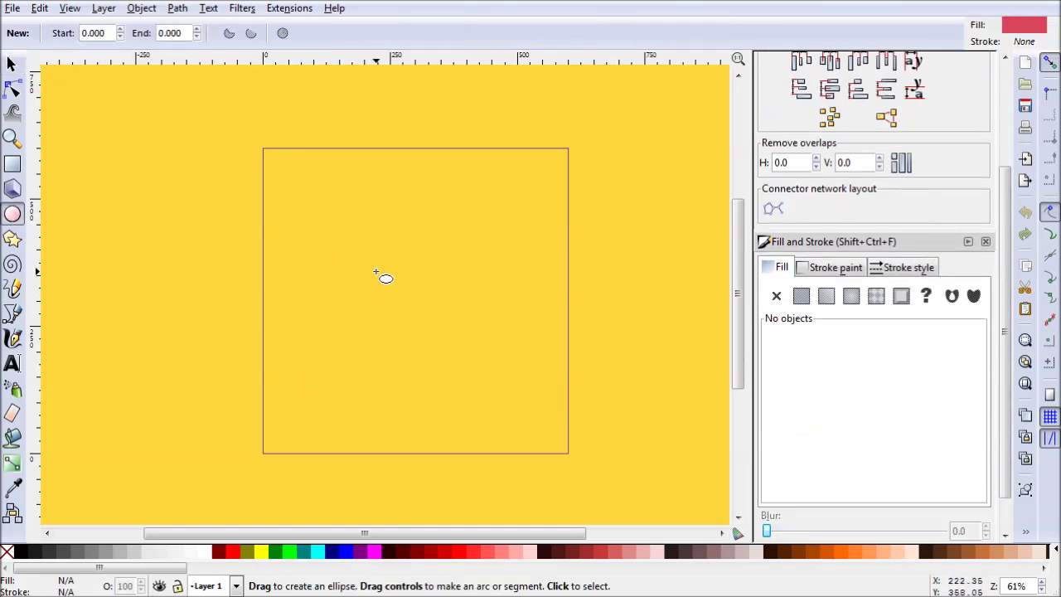
scroll(367, 300, "up", 1)
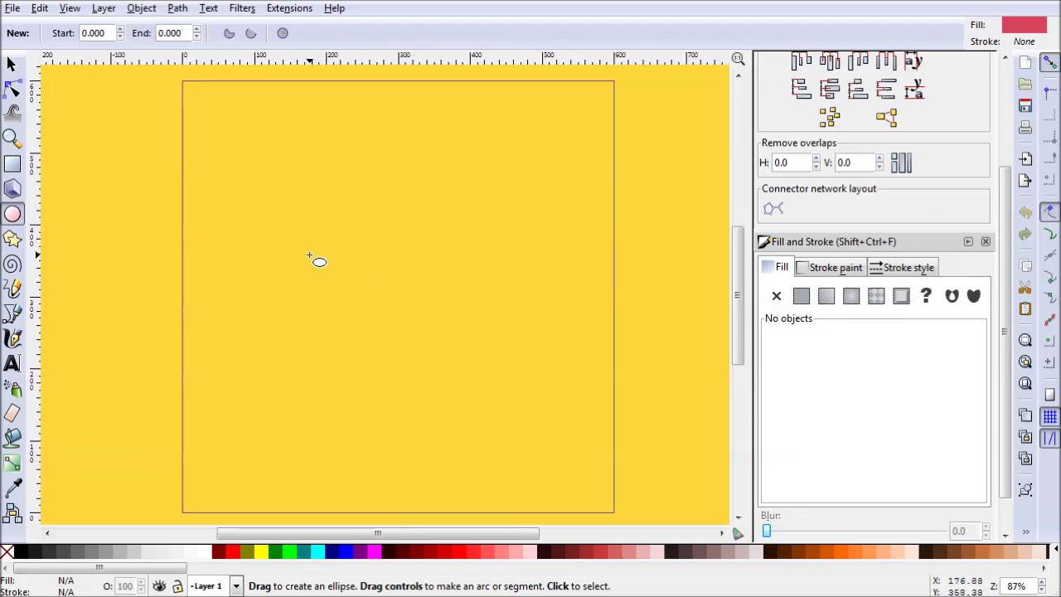
mouse_move(299, 249)
left_mouse_down()
mouse_move(361, 322)
mouse_move(346, 282)
mouse_move(351, 248)
left_mouse_up()
key("s")
left_click_drag(835, 405, 808, 356)
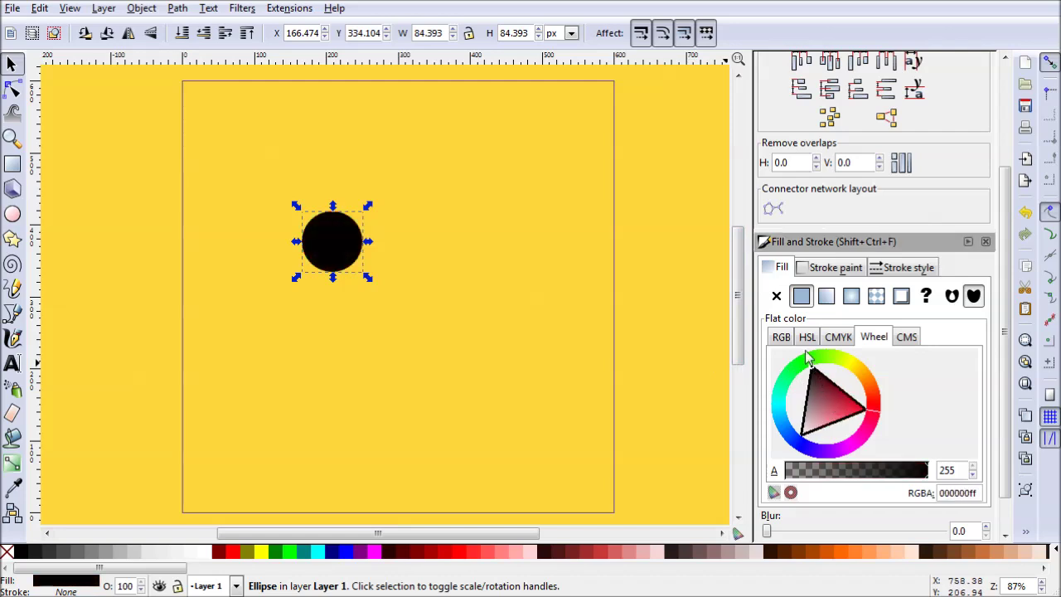
- Reposition the black circle in the left half of the page, at about X 139, Y 324 px
left_click_drag(362, 260, 352, 275)
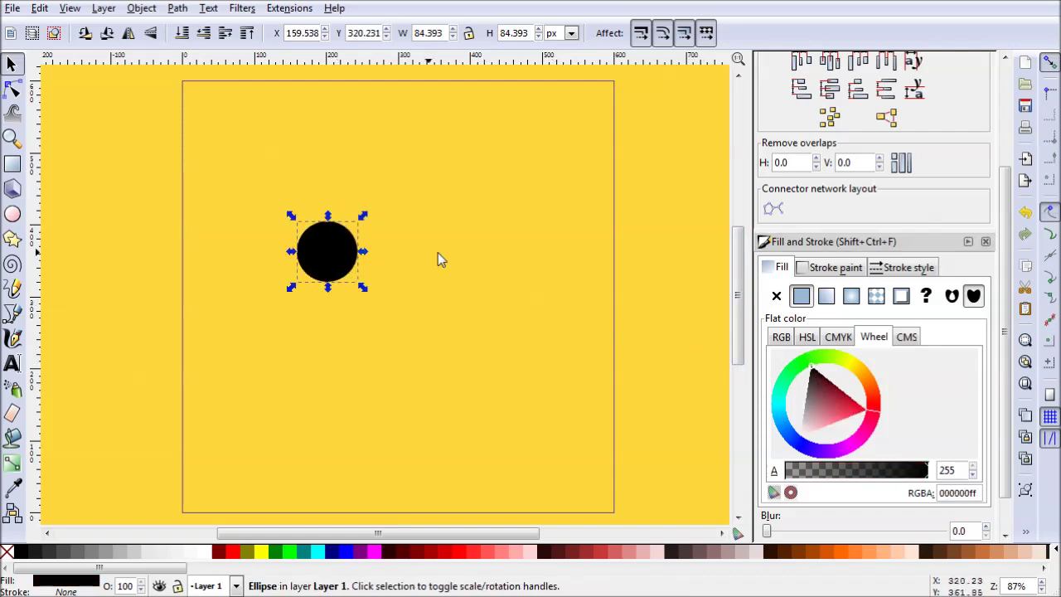
left_click(561, 280)
left_click_drag(320, 262, 305, 259)
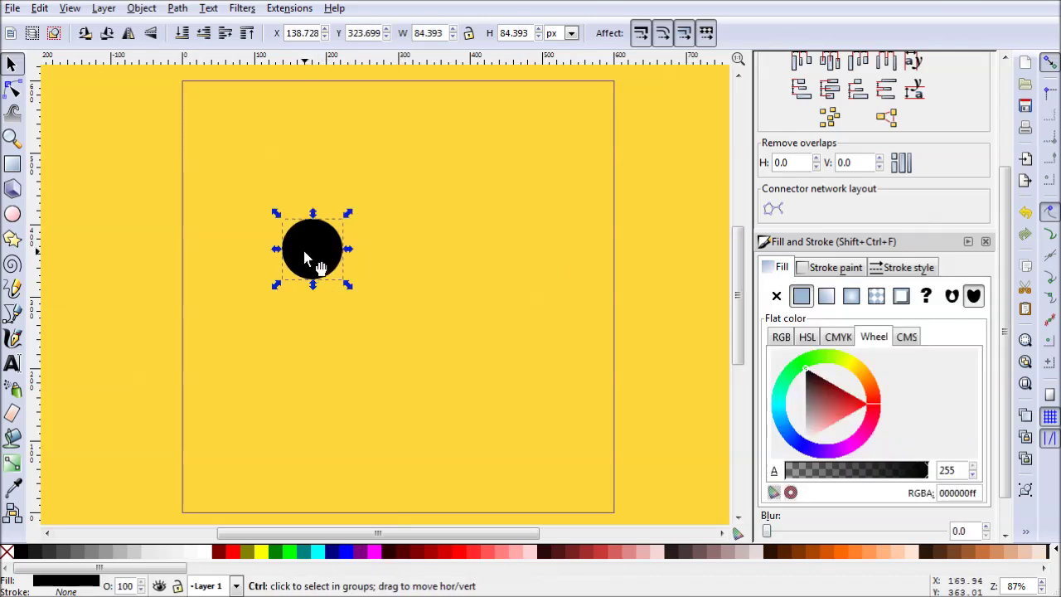
- Duplicate the black circle, fill the copy white and shrink it into a highlight at the eye's upper right
scroll(311, 254, "up", 6)
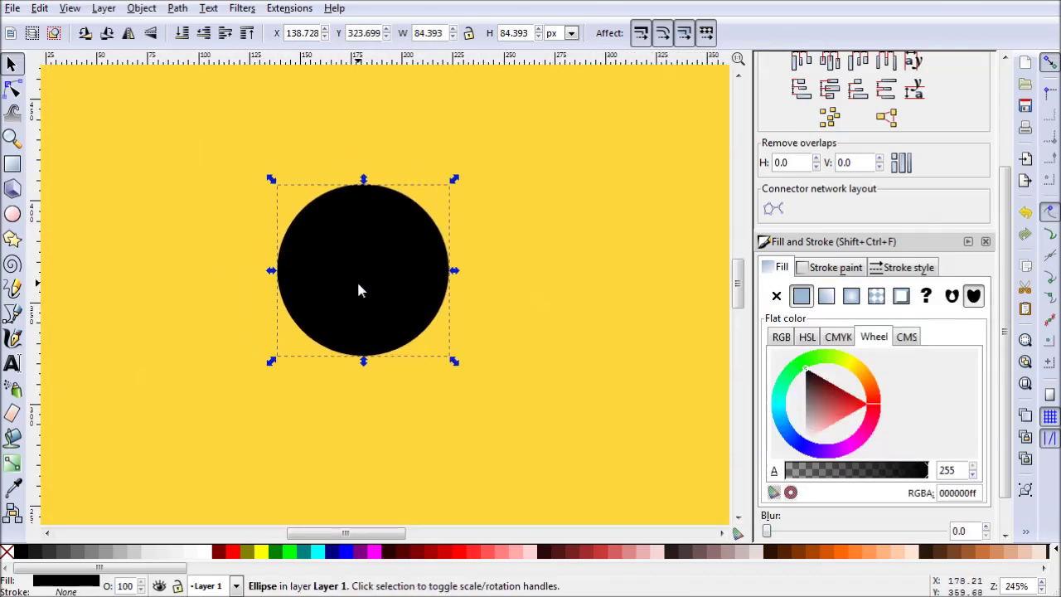
key("ctrl+d")
left_click_drag(361, 286, 505, 248)
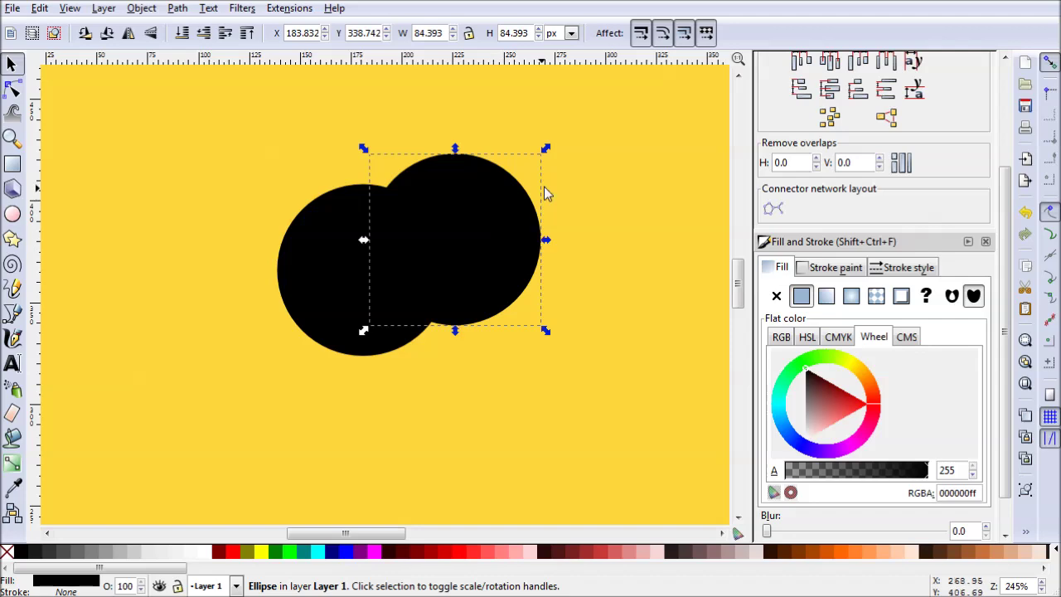
left_click_drag(819, 401, 798, 468)
left_click_drag(546, 148, 441, 254)
- Add a second, smaller white highlight about 10 px wide near the bottom of the black circle by duplicating the first
left_click_drag(400, 309, 379, 348)
key("ctrl+d")
left_click(618, 342)
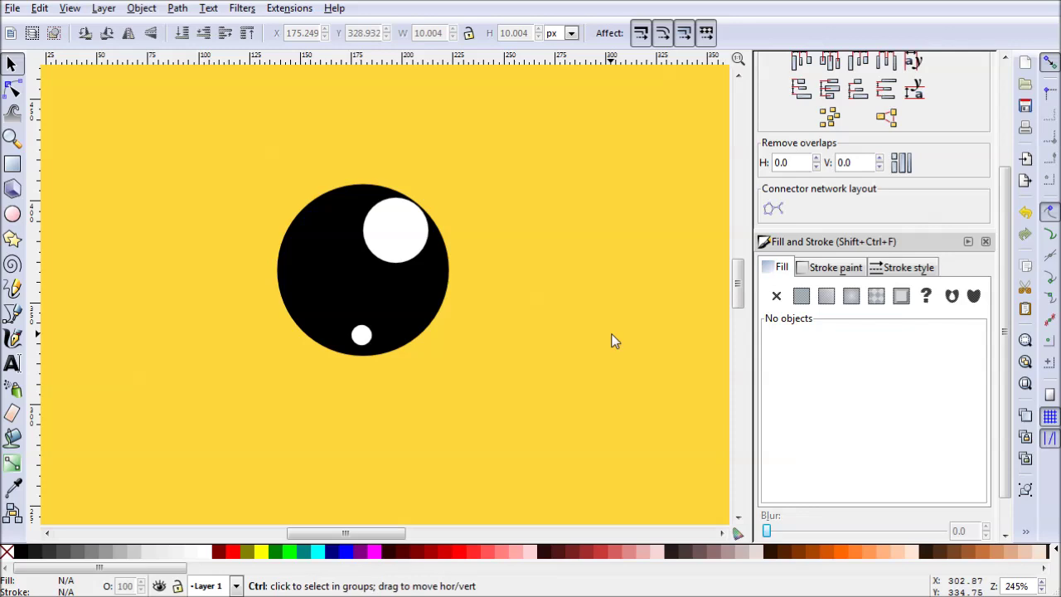
- Group the black circle and its two white highlights into a single eye
scroll(614, 339, "down", 2)
left_click_drag(611, 339, 460, 333)
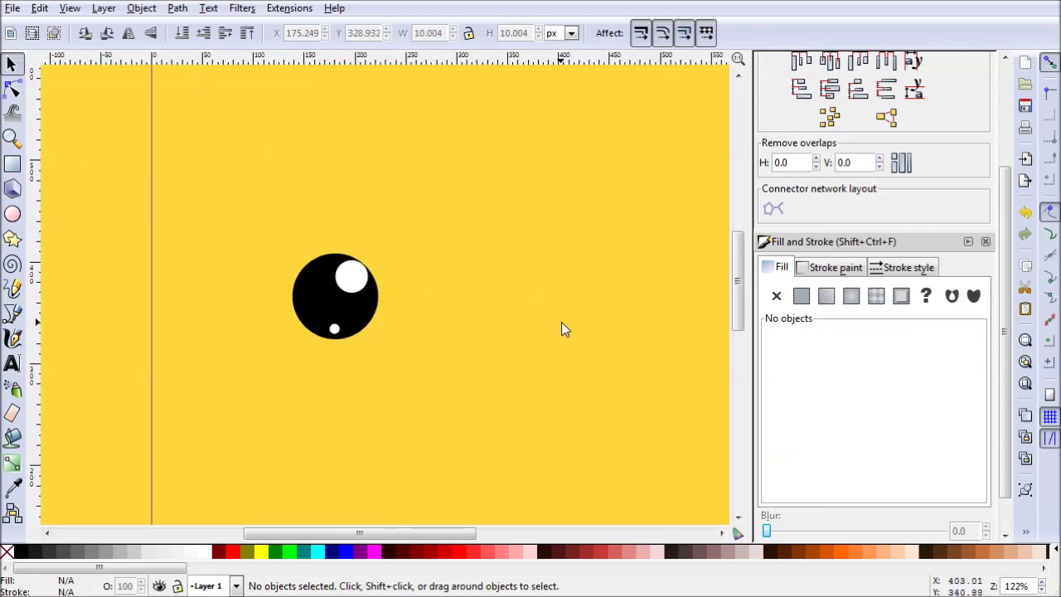
left_click_drag(563, 329, 516, 323)
scroll(505, 328, "down", 1)
scroll(439, 346, "down", 2)
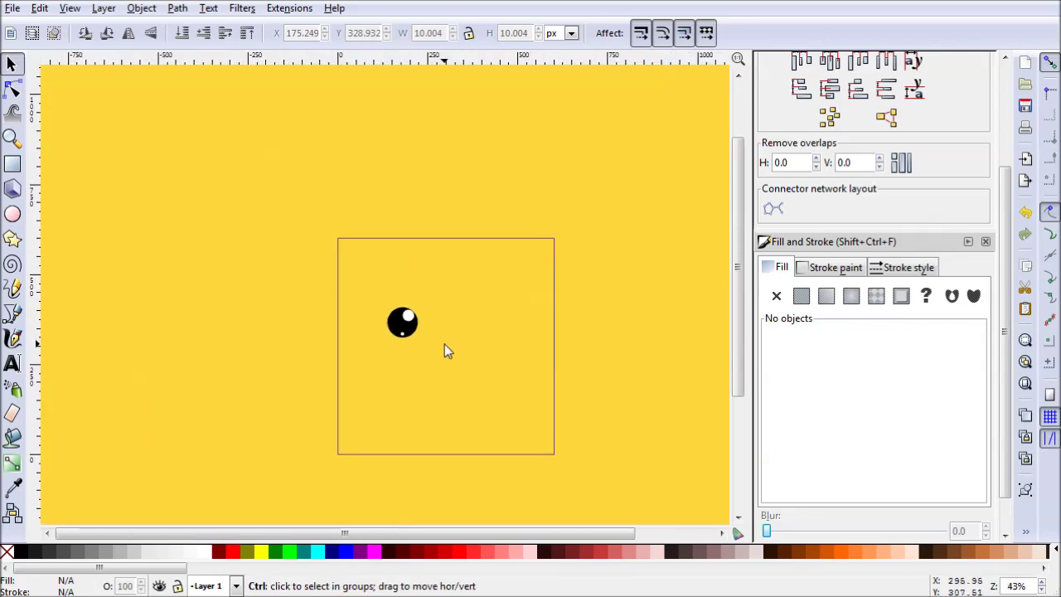
left_click_drag(365, 363, 440, 297)
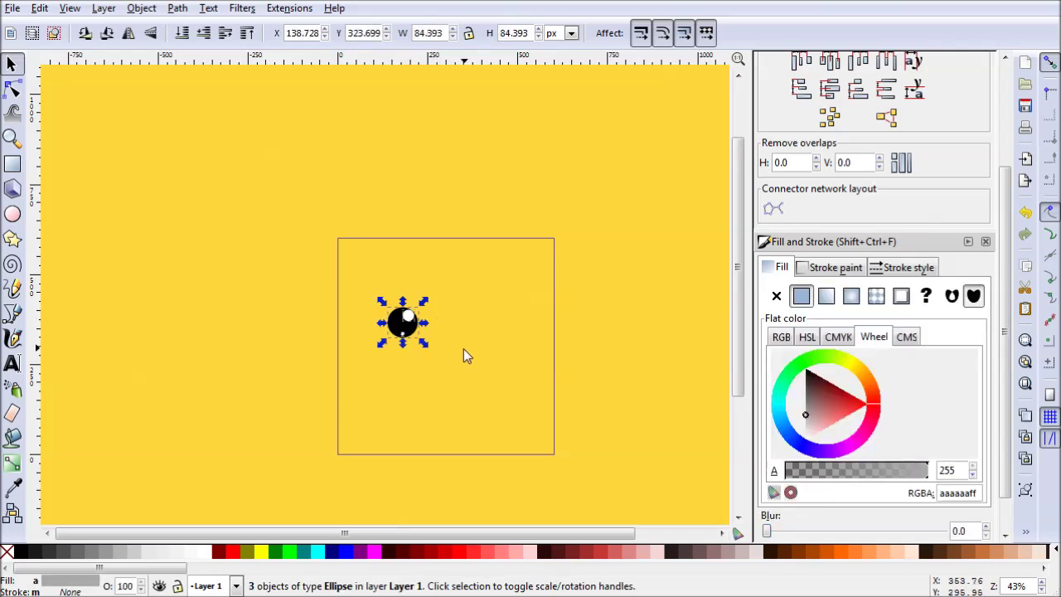
key("ctrl+g")
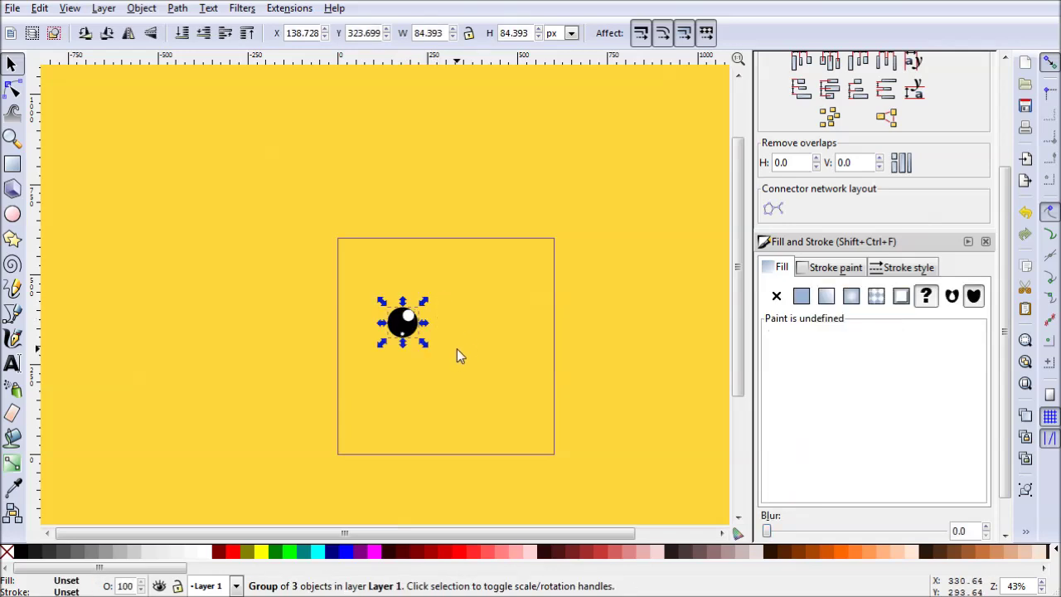
- Paste a copy of the eye as the right eye and move the left eye to about X 155, Y 321 px
key("ctrl+c")
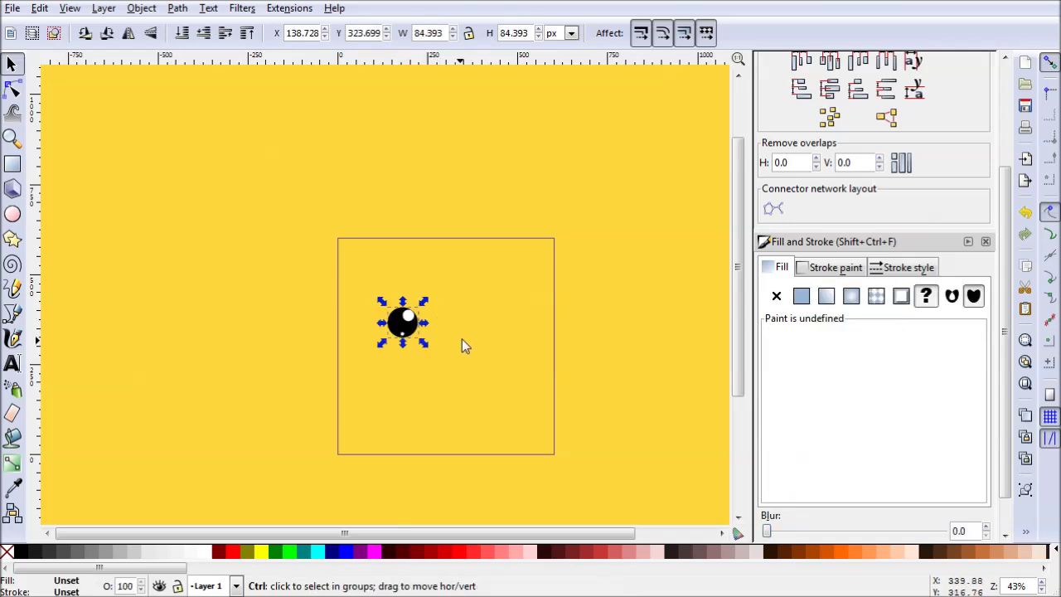
key("ctrl+v")
scroll(463, 355, "up", 3)
left_click_drag(496, 299, 515, 278)
left_click_drag(274, 273, 290, 276)
- Align the centres of both eyes on a common horizontal axis, relative to the last selected eye
scroll(737, 286, "up", 1)
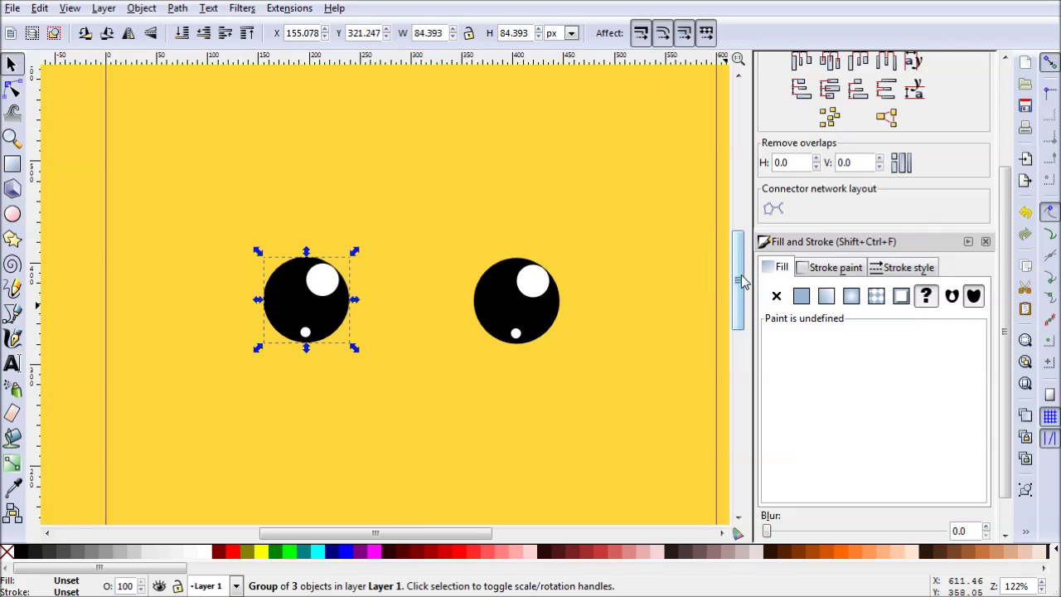
scroll(1006, 238, "up", 1)
scroll(1006, 239, "up", 3)
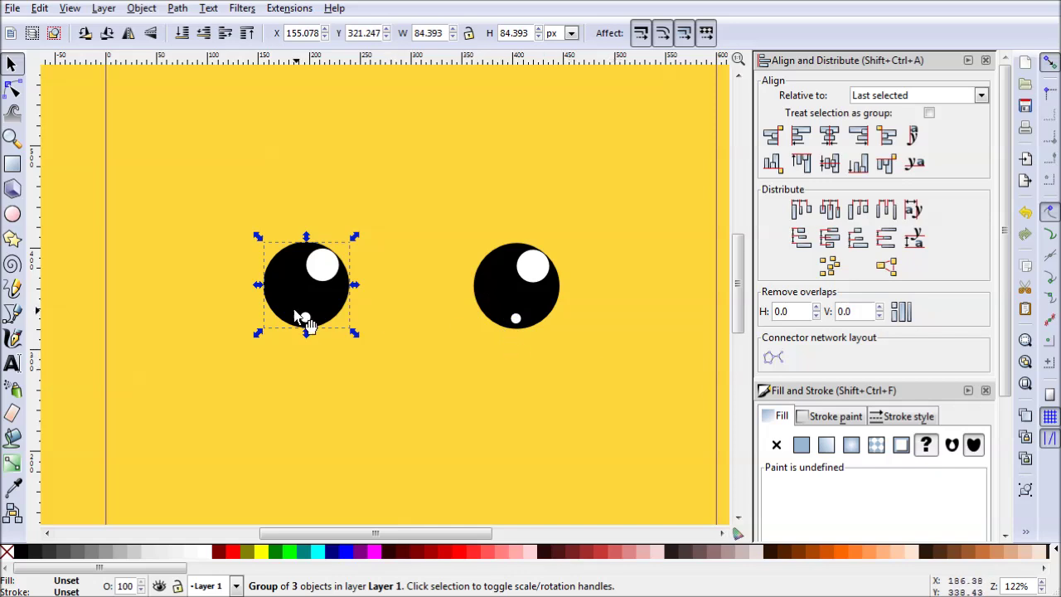
left_click(515, 297, "shift")
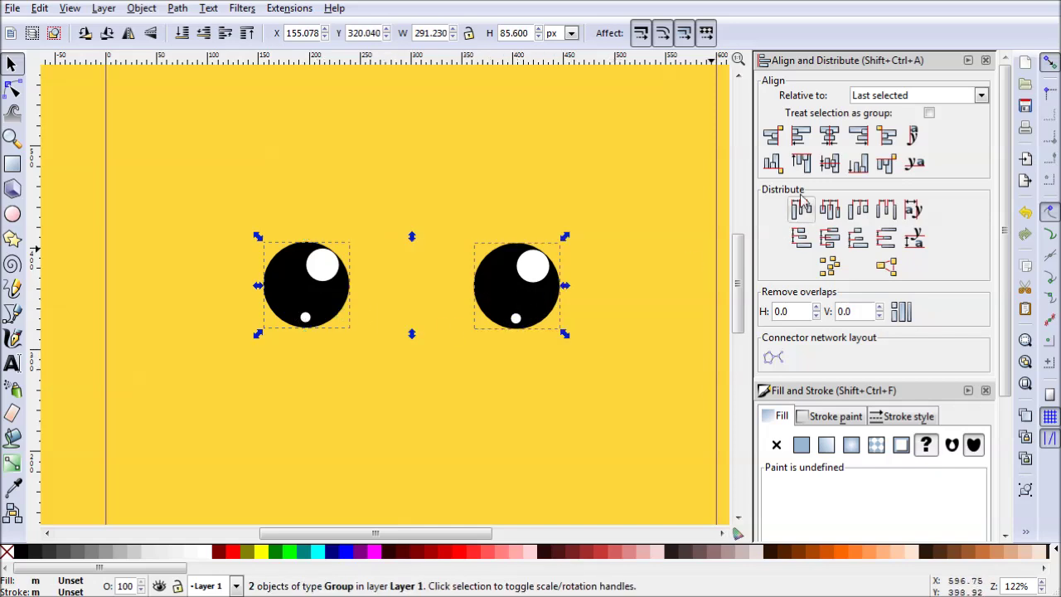
left_click(832, 164)
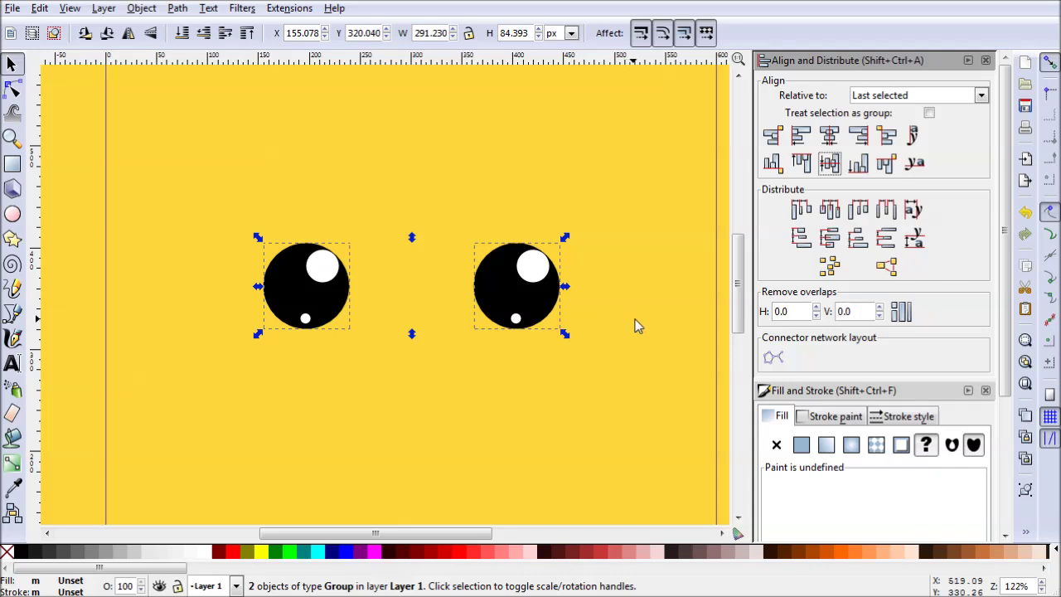
- Centre the pair of eyes horizontally relative to the page, treating the selection as a group
scroll(627, 317, "down", 1)
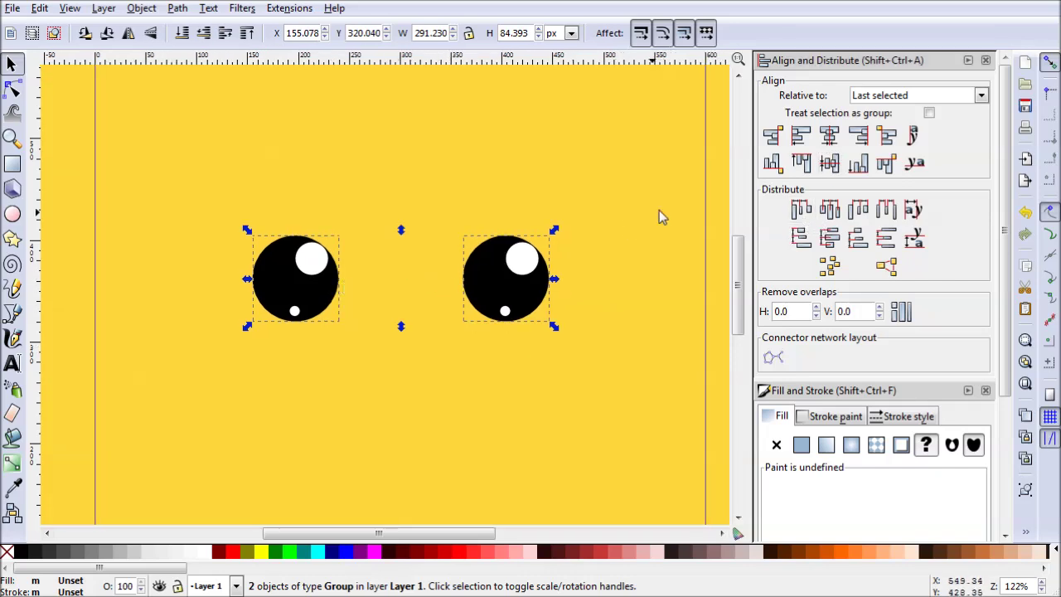
left_click(929, 114)
left_click(981, 97)
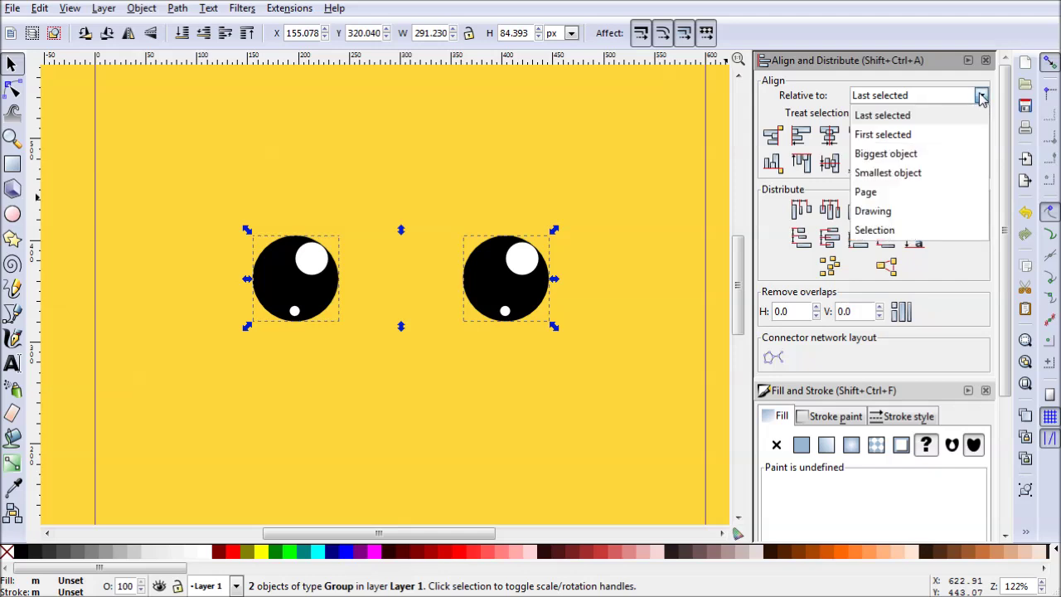
left_click(868, 193)
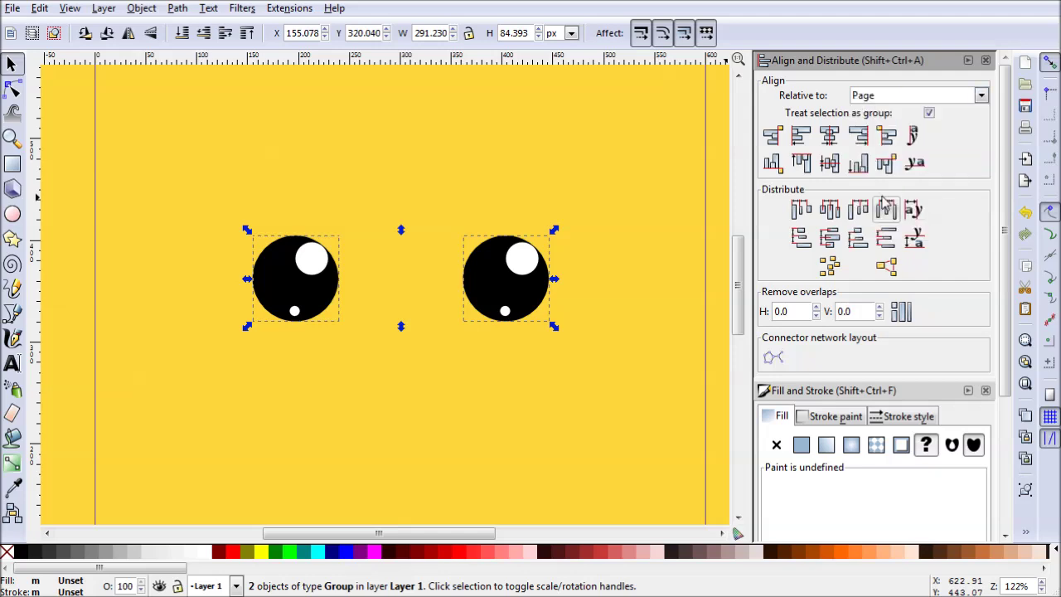
left_click(831, 138)
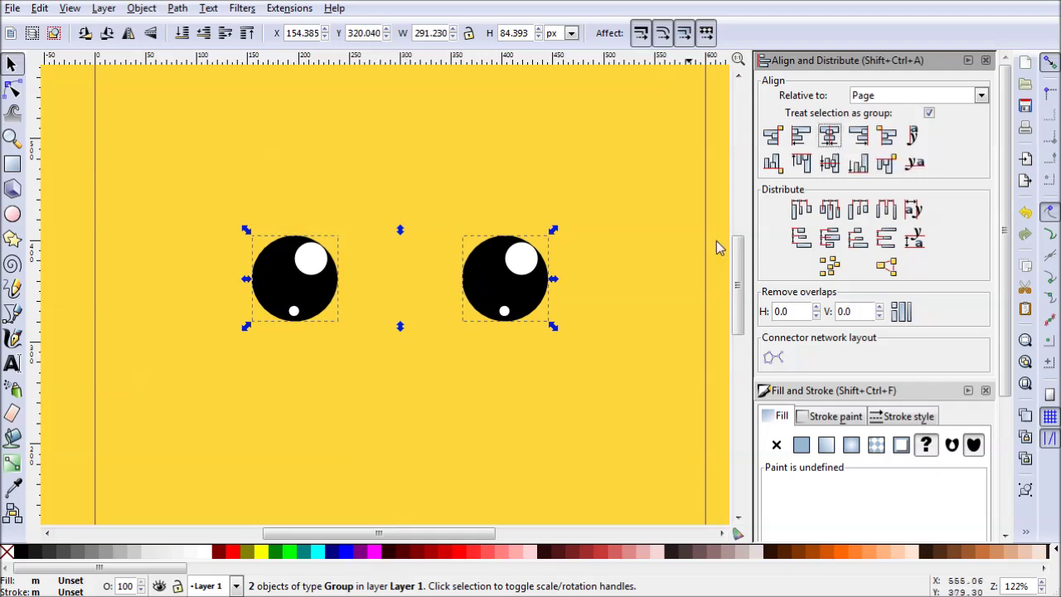
- Turn off treating the selection as a group for alignment and deselect the two eyes
left_click(929, 114)
left_click(643, 352)
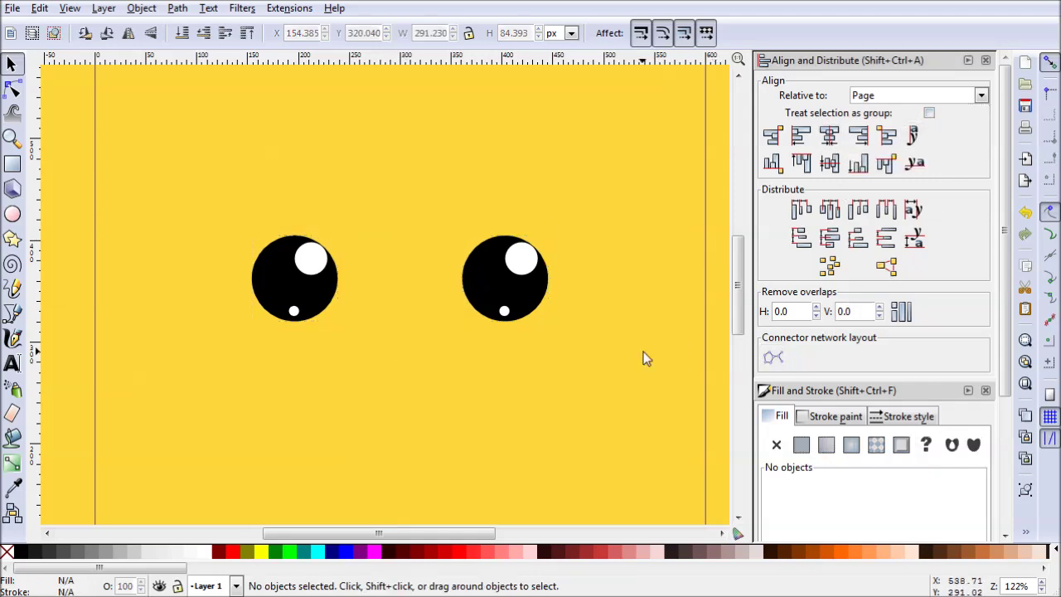
- Draw a downward-pointing three-cornered polygon with 0.220 rounding, about 63 by 61 px, between and below the eyes, and fill it black
left_click_drag(547, 411, 536, 337)
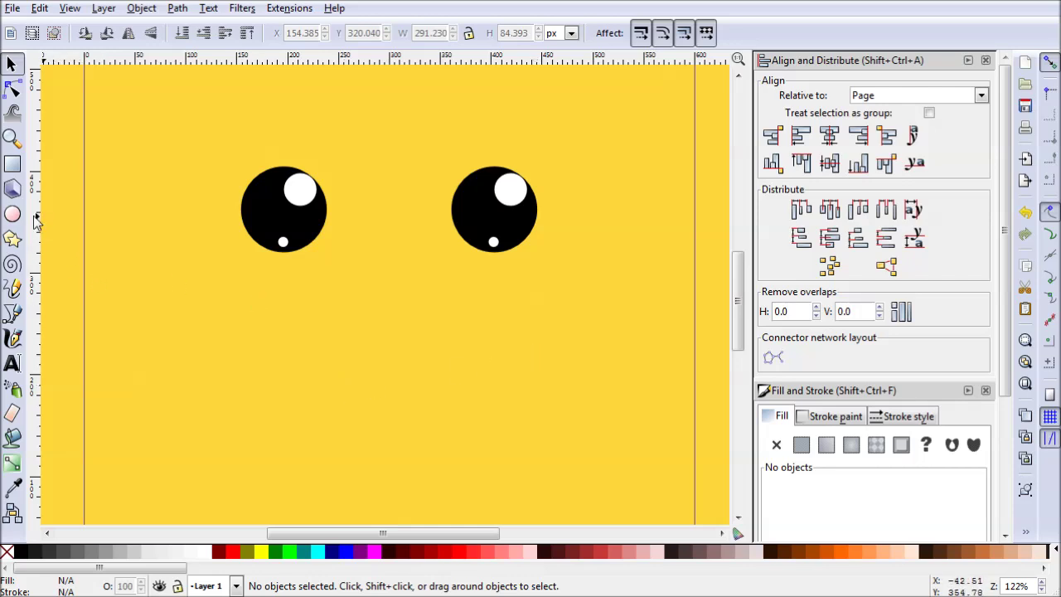
left_click(13, 240)
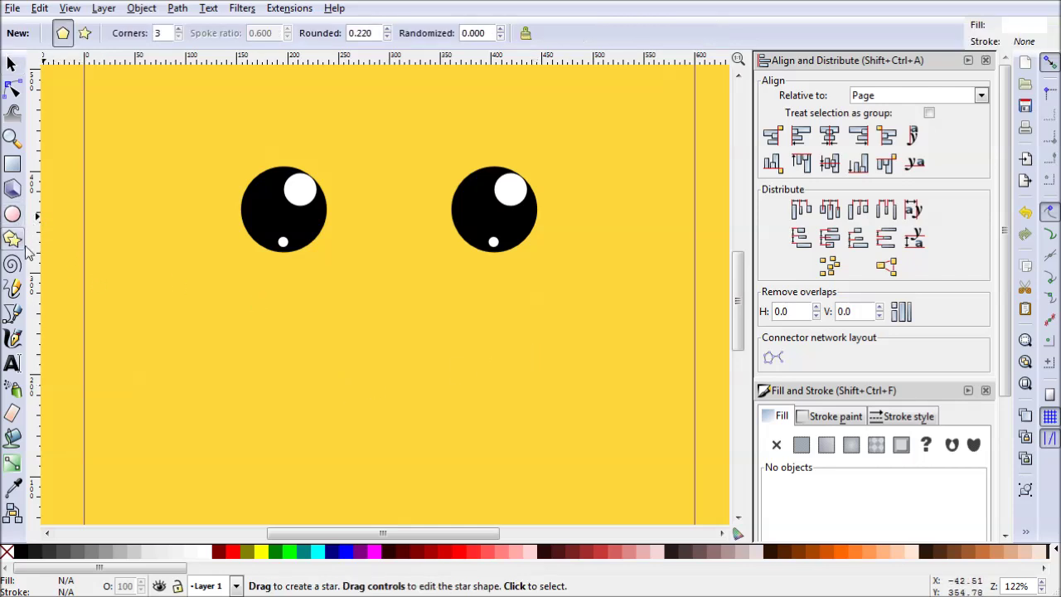
left_click(63, 37)
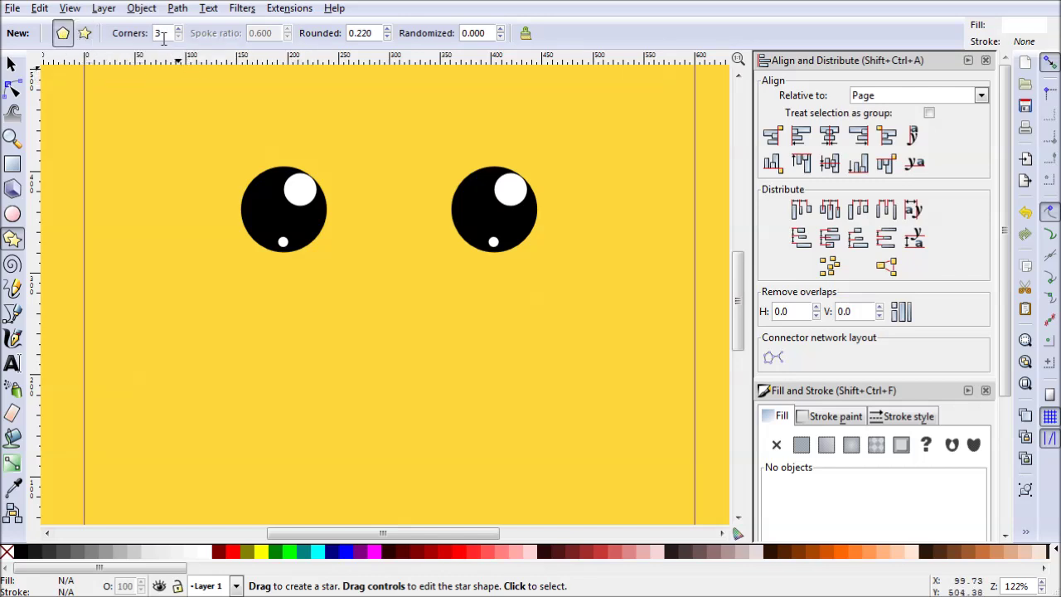
left_click_drag(391, 291, 385, 321)
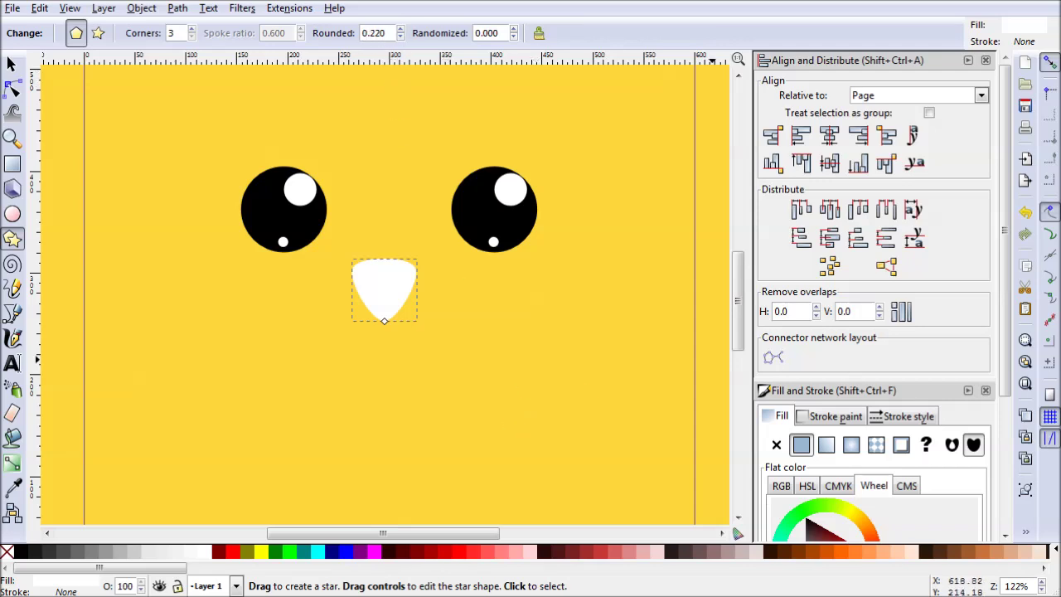
scroll(911, 415, "down", 3)
left_click_drag(833, 427, 801, 392)
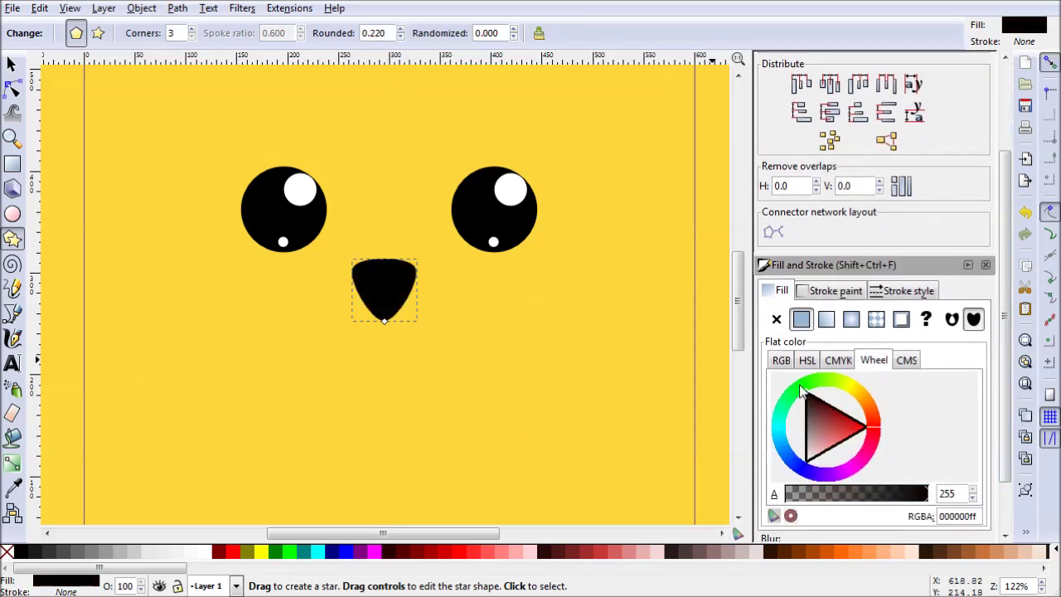
- Move the black polygon to about X 268, Y 245 px and convert it from an object to a path
left_click(12, 67)
left_click_drag(391, 320, 375, 303)
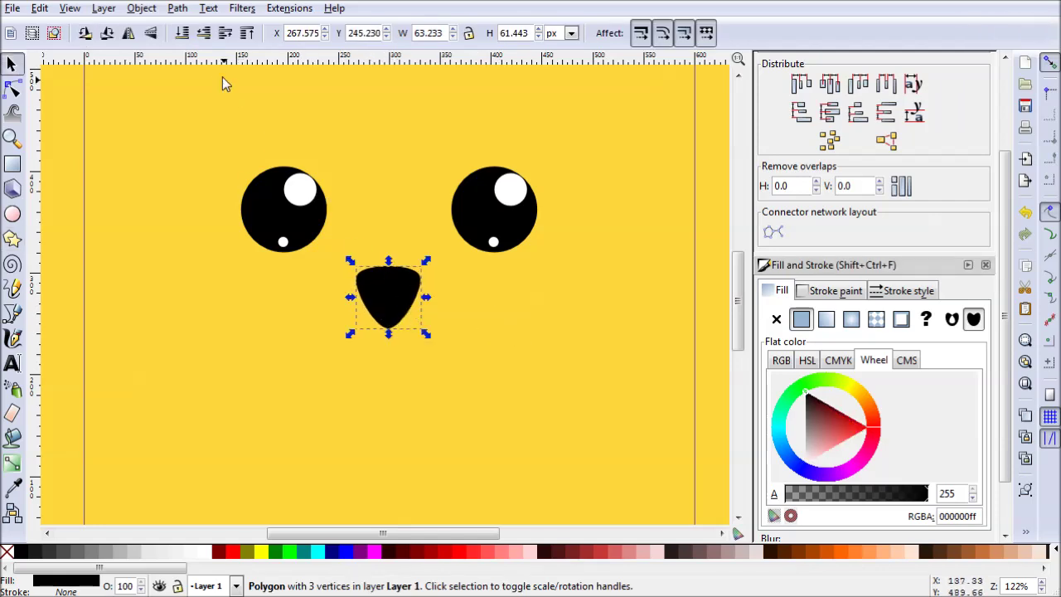
left_click(177, 8)
left_click(209, 30)
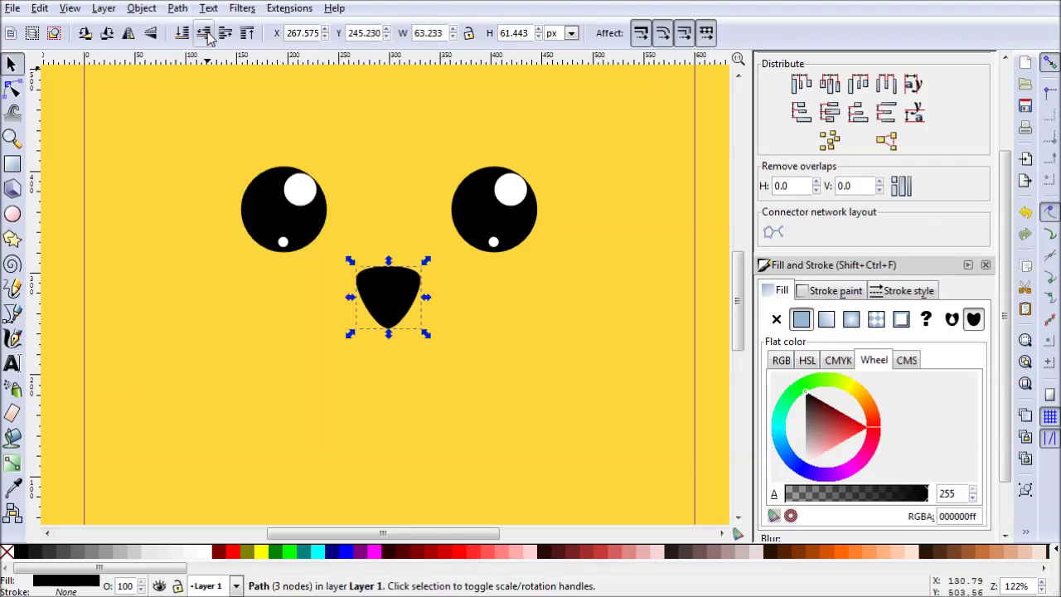
left_click(12, 88)
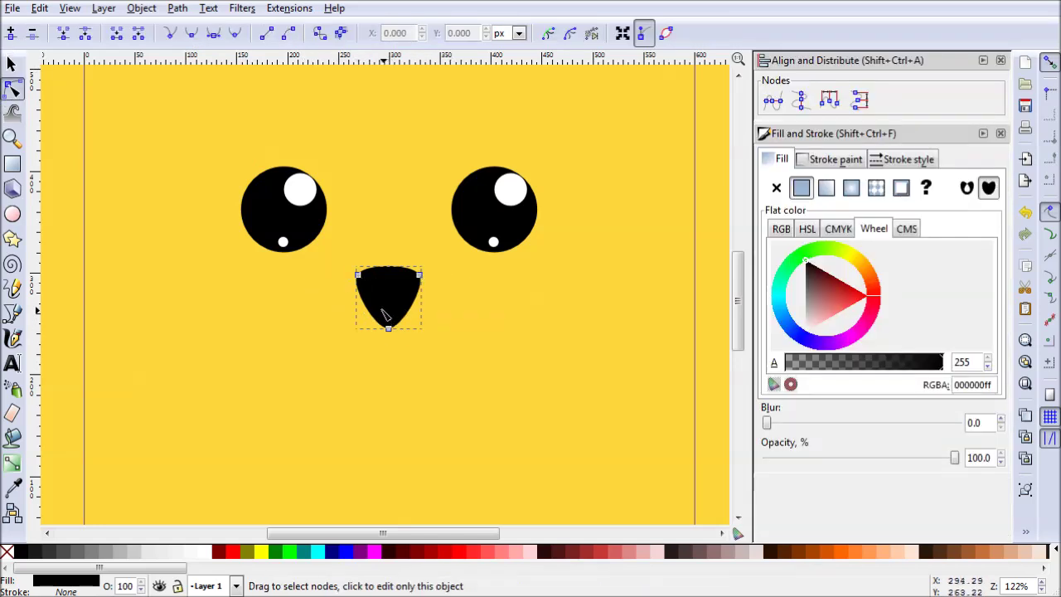
left_click(12, 65)
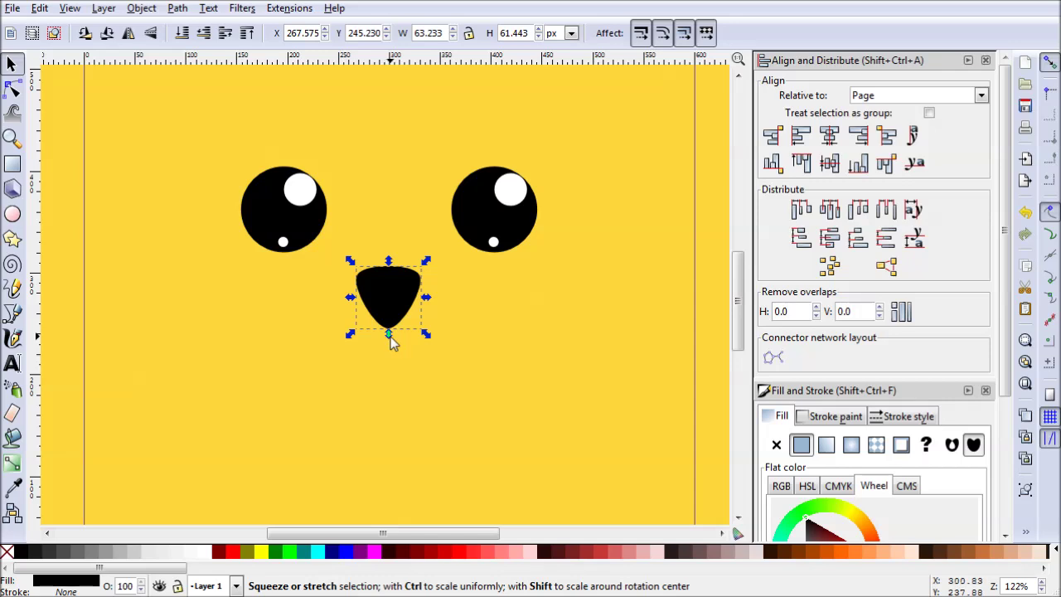
- Scale the black nose shape down and flatten it to about 42 px wide and 22 px high
left_click_drag(434, 338, 403, 299)
mouse_move(411, 302)
left_mouse_down()
mouse_move(421, 312)
mouse_move(390, 287)
mouse_move(401, 297)
left_mouse_up()
left_click(572, 344)
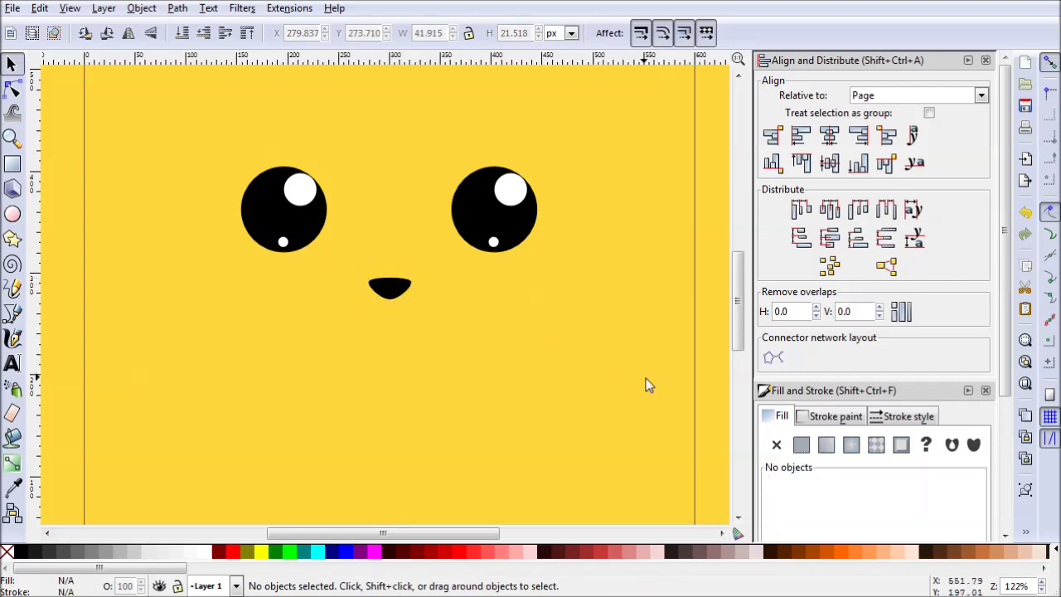
- Move the nose up to about Y 283 px and centre it horizontally relative to the page
left_click_drag(393, 299, 404, 291)
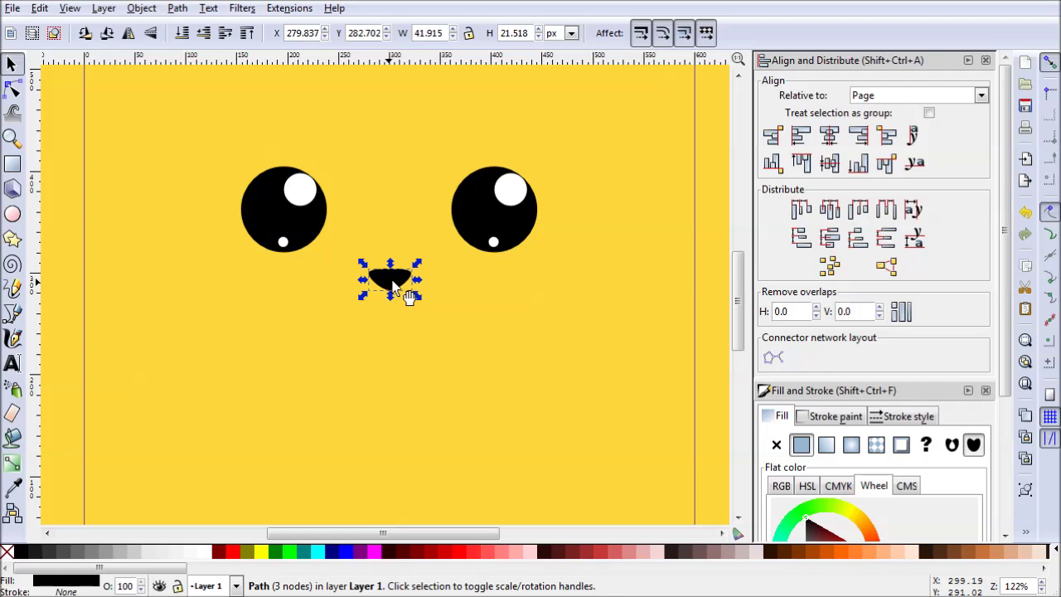
left_click(829, 135)
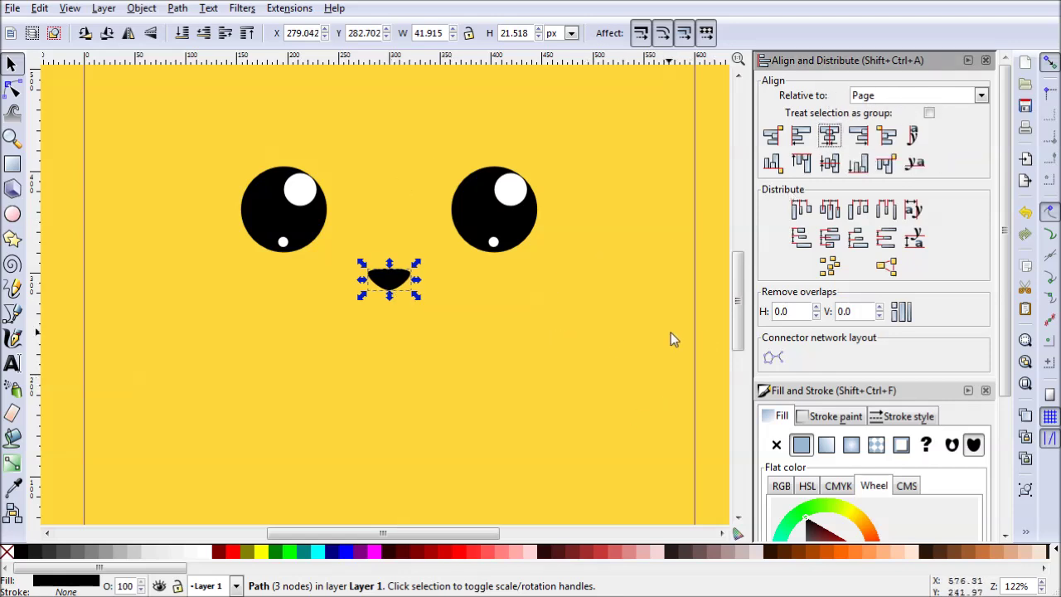
scroll(544, 329, "down", 2)
left_click(544, 328)
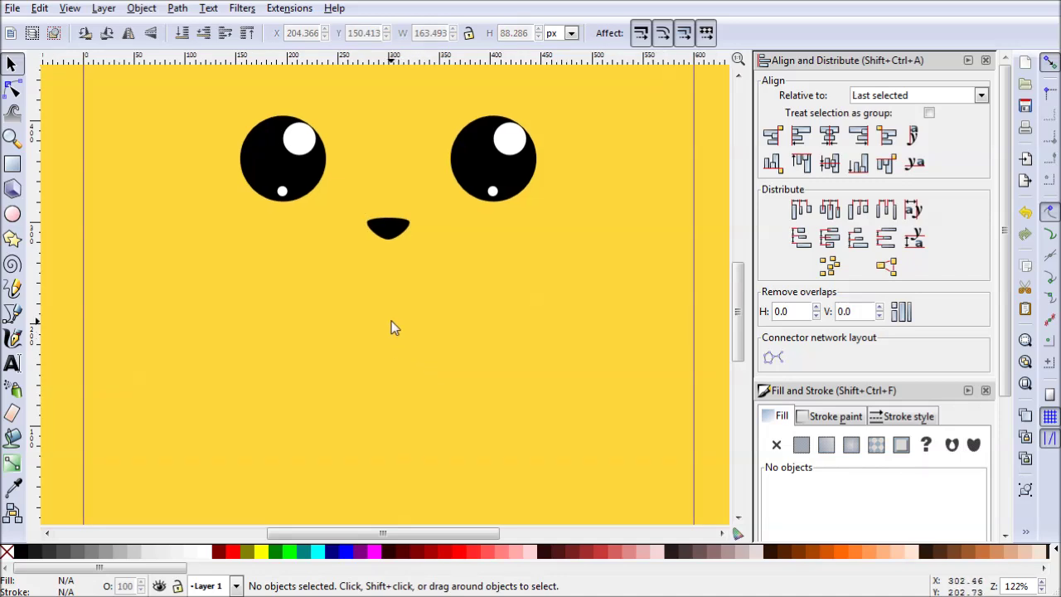
- Draw a red circle about 83 px in diameter below the nose and place a duplicate of it beside the original
left_click(21, 215)
left_click_drag(310, 297, 379, 378)
left_click_drag(394, 385, 394, 384)
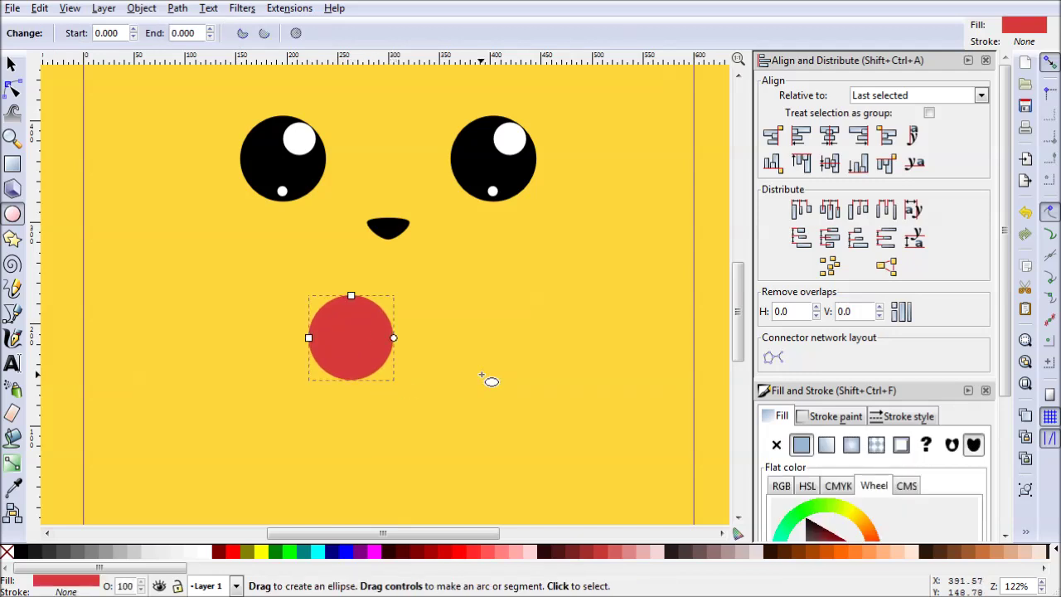
left_click(12, 65)
left_click_drag(358, 348, 428, 356)
key("ctrl+d")
- Align the centres of both red circles on a common horizontal axis, relative to the last selected circle
left_click(297, 338, "shift")
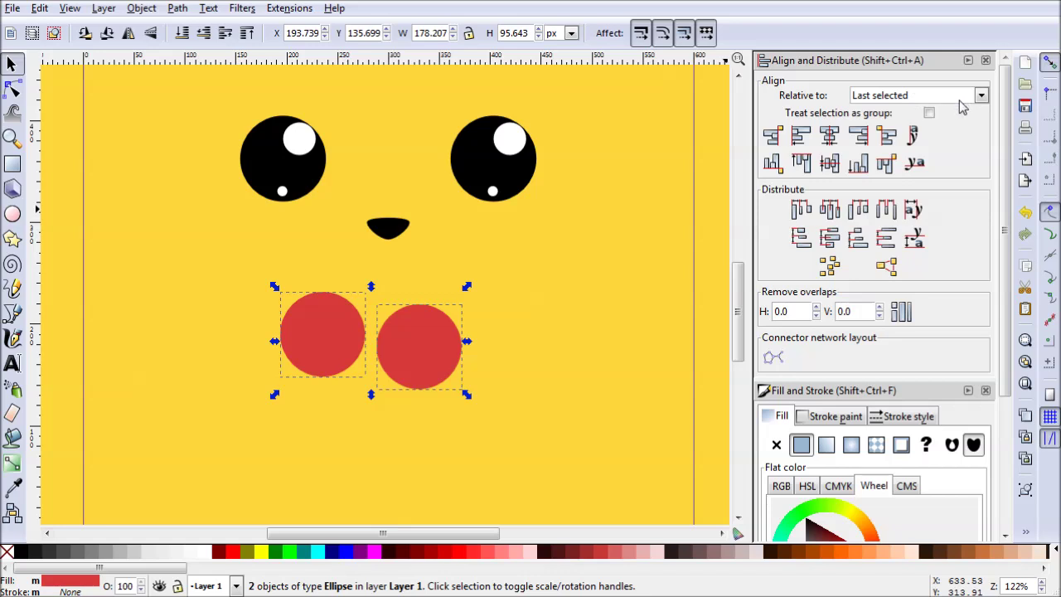
left_click(830, 165)
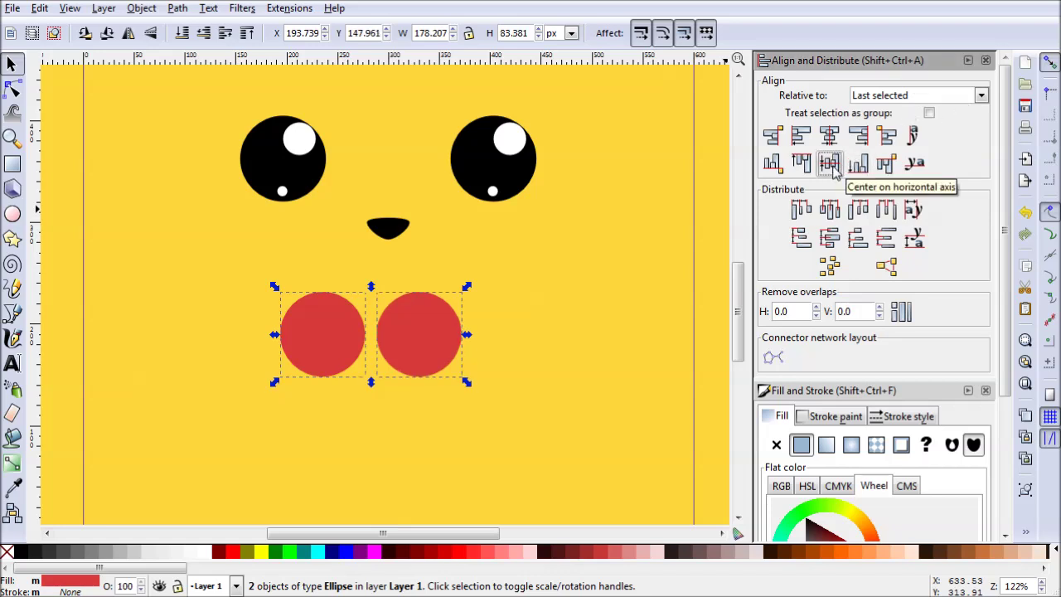
left_click(458, 420)
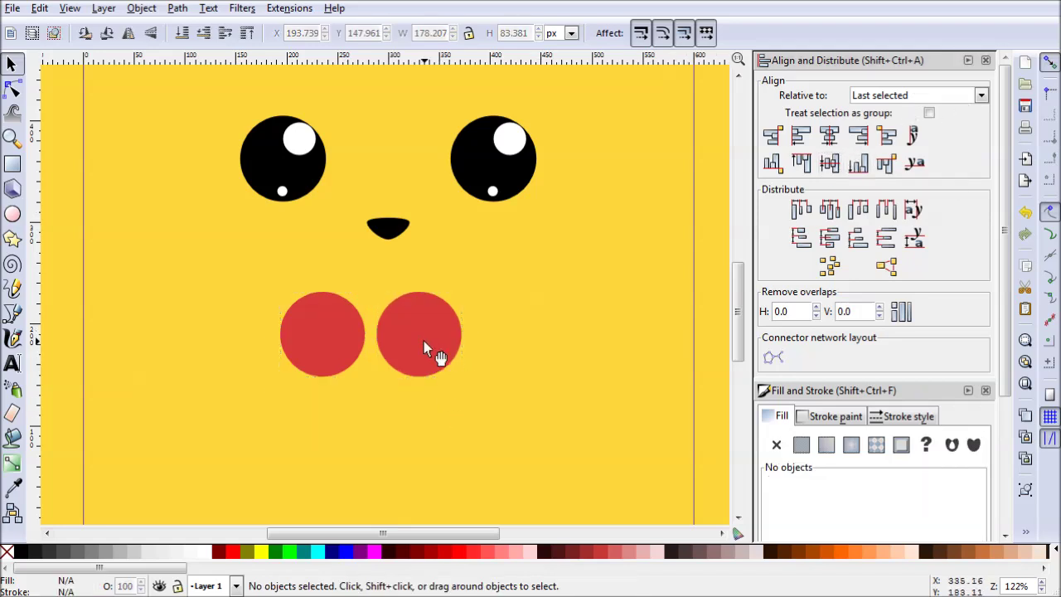
- Slide the right red circle horizontally to about X 258 px so it overlaps the left one, and unite both circles with Union
key("ctrl")
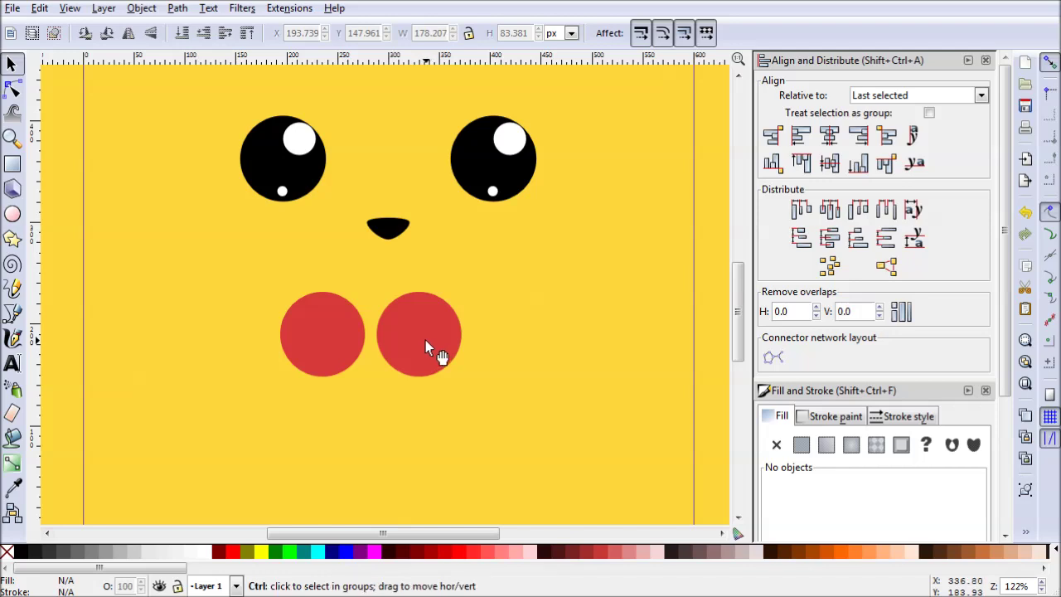
left_click(425, 340, "ctrl")
left_click_drag(425, 339, 395, 342)
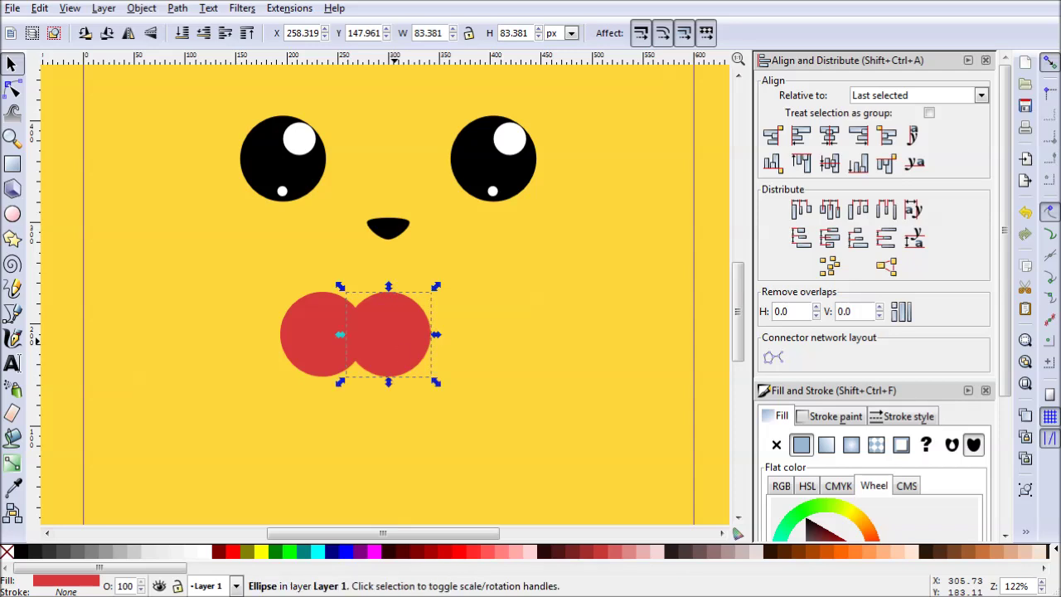
left_click(301, 341, "shift")
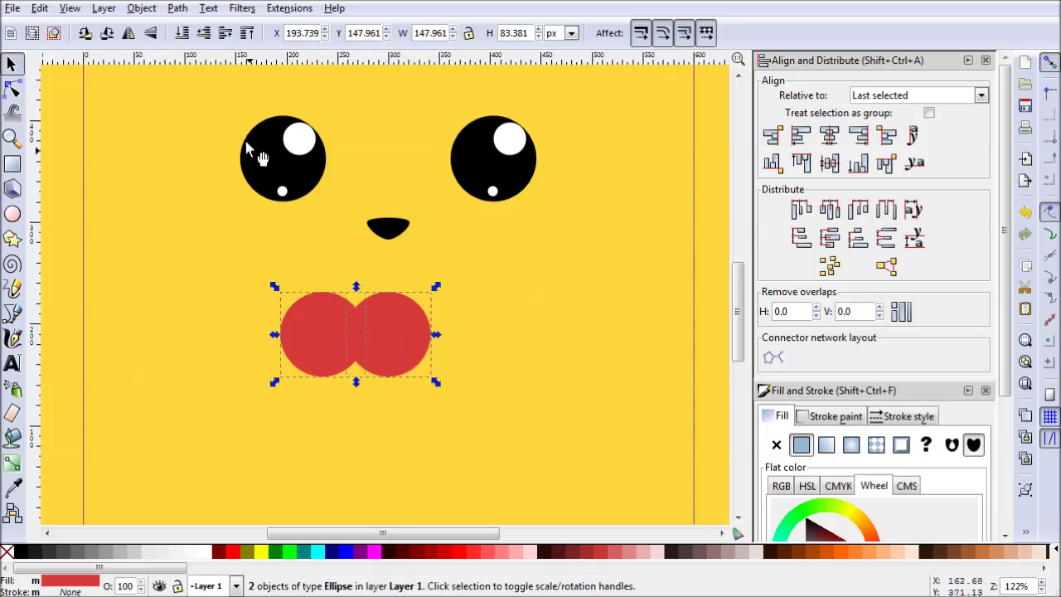
left_click(177, 8)
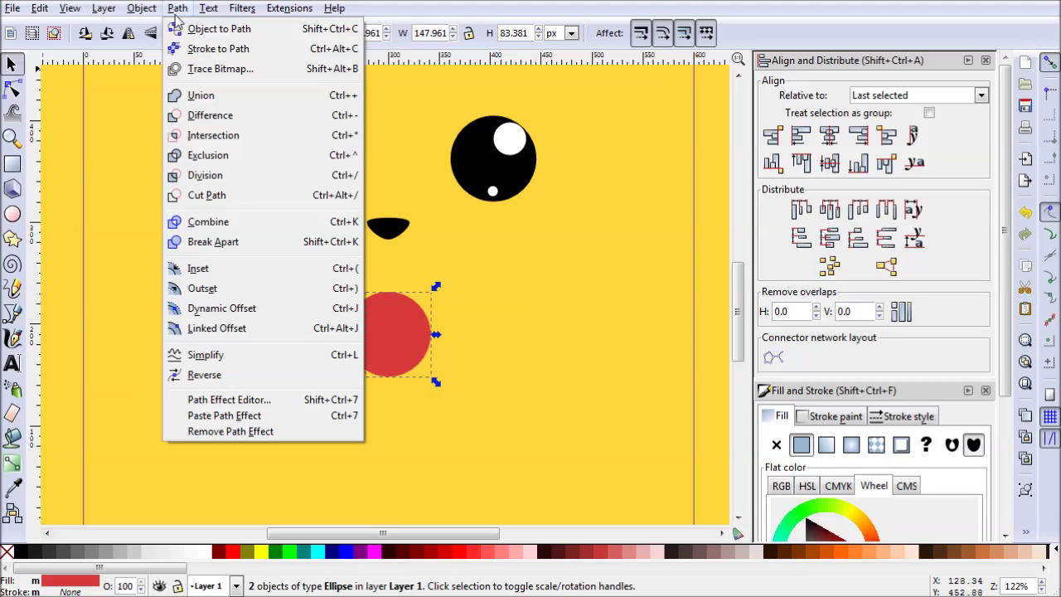
left_click(213, 98)
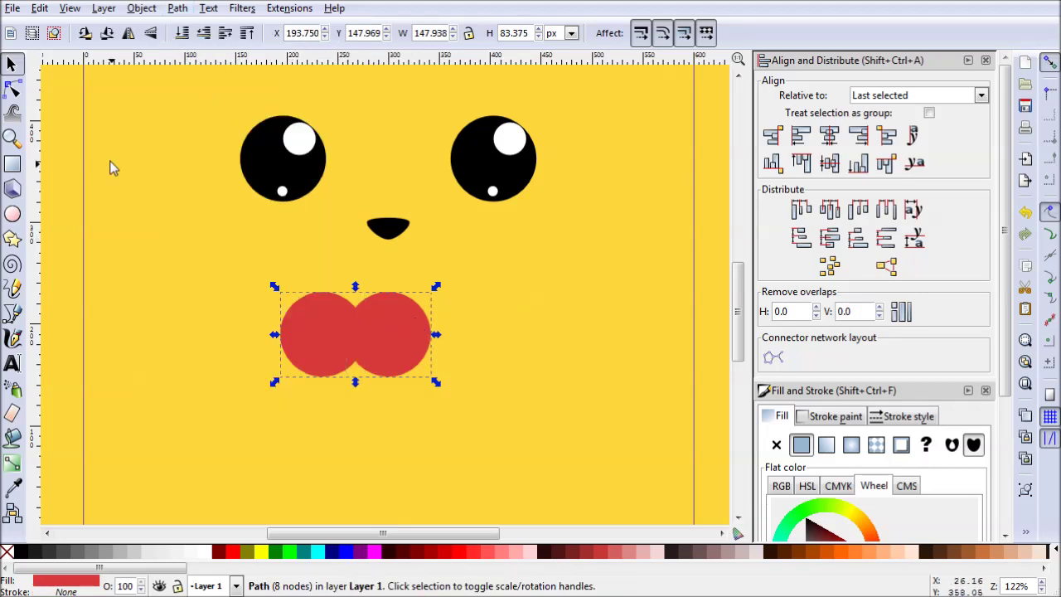
- Give the united red shape a flat black stroke 5 px wide and remove its fill
left_click(13, 89)
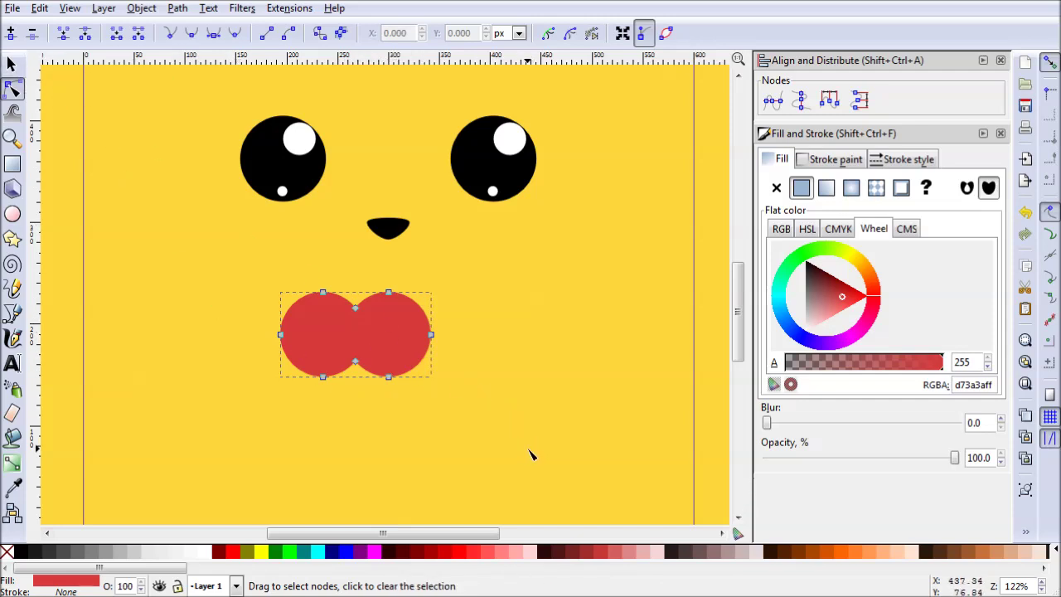
left_click(829, 159)
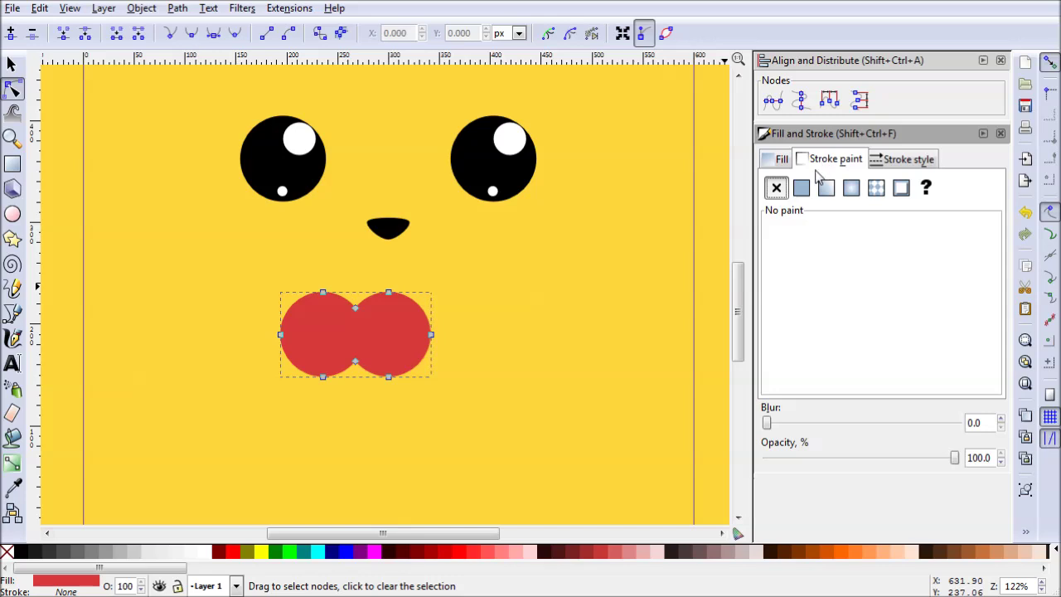
left_click(800, 187)
left_click(908, 159)
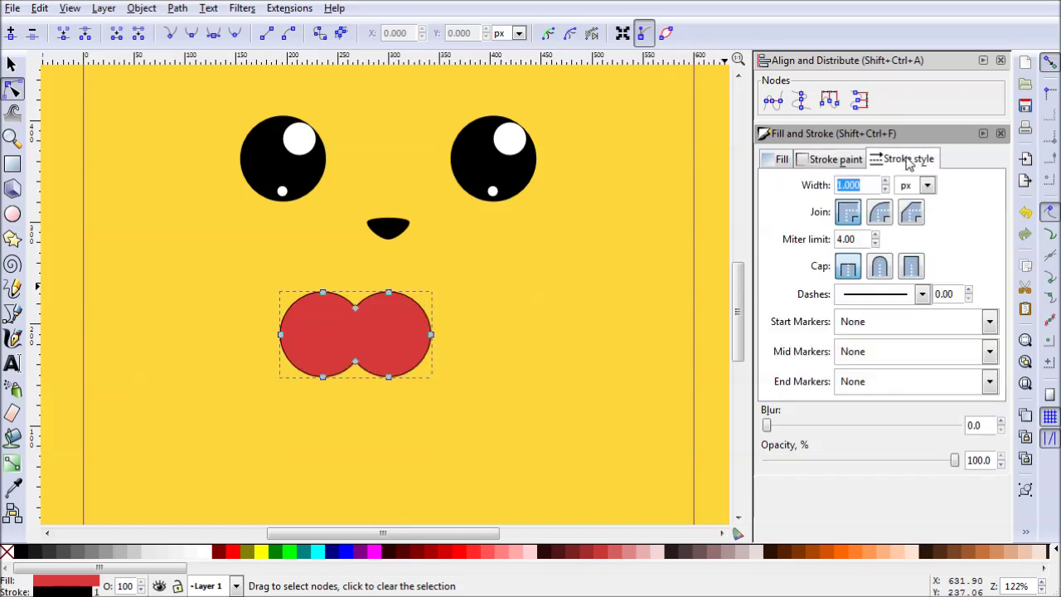
type("5")
key("Return")
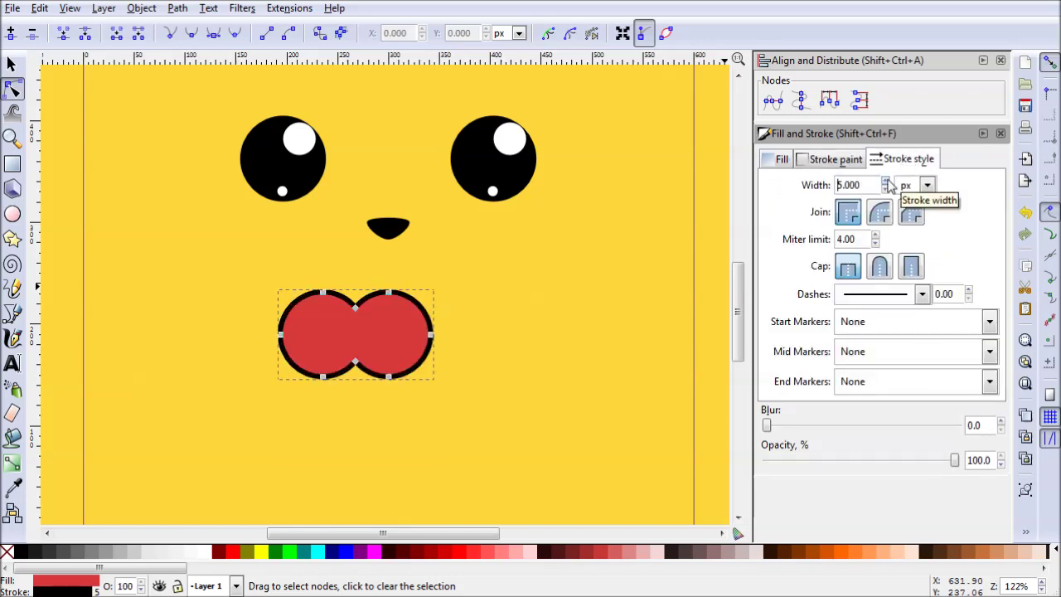
left_click(779, 159)
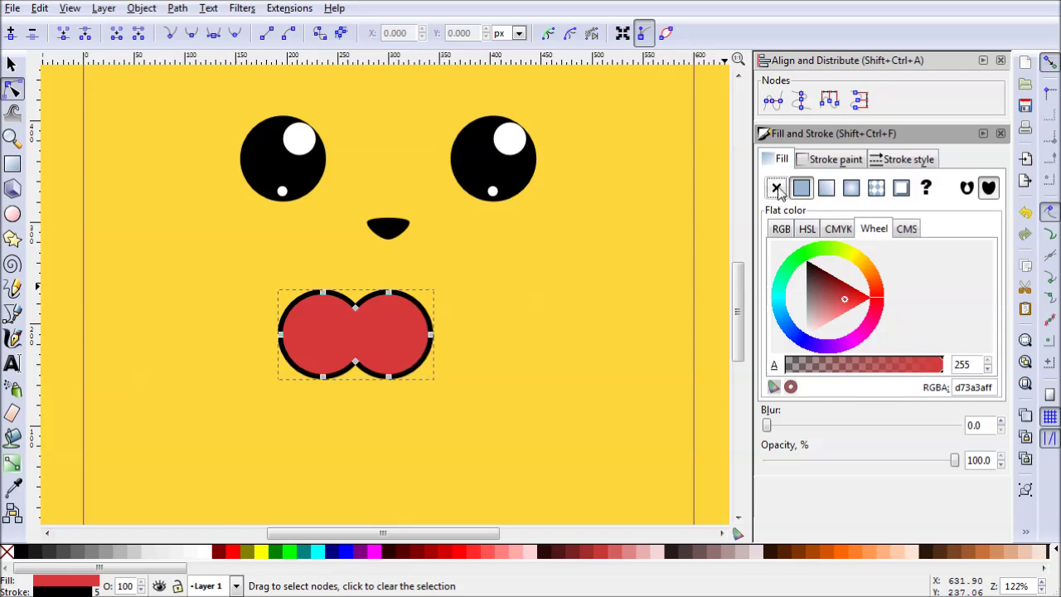
left_click(775, 187)
- Insert a new node into every segment of the double-circle outline
left_click_drag(179, 435, 486, 295)
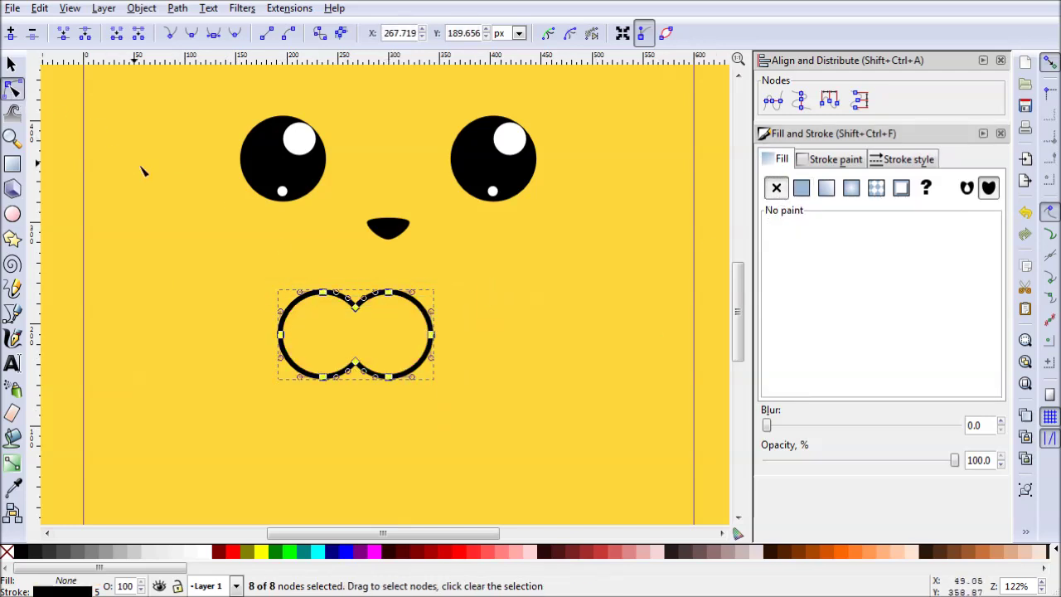
left_click(9, 35)
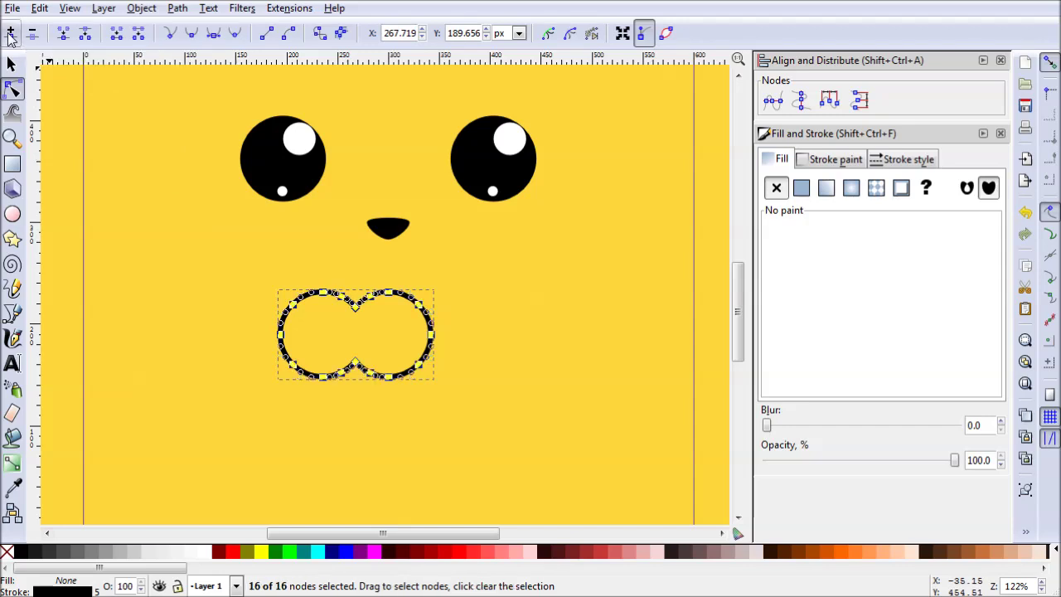
left_click(430, 429)
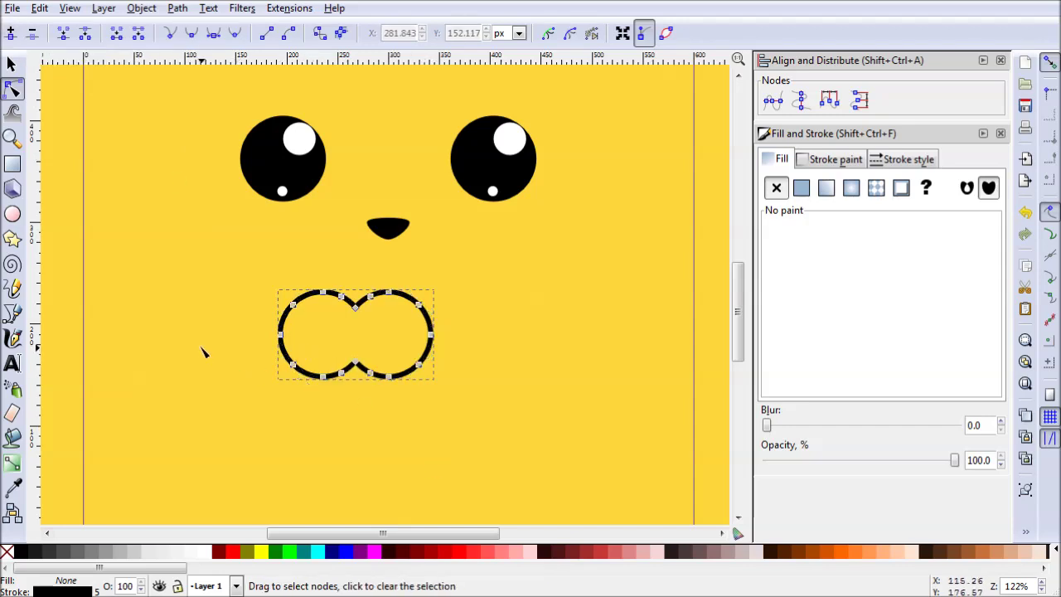
- Delete the outline's upper segments down to the diagonal nodes on both lower sides, keeping only the two lower arcs as the mouth
left_click_drag(213, 260, 513, 349)
left_click(423, 366, "shift")
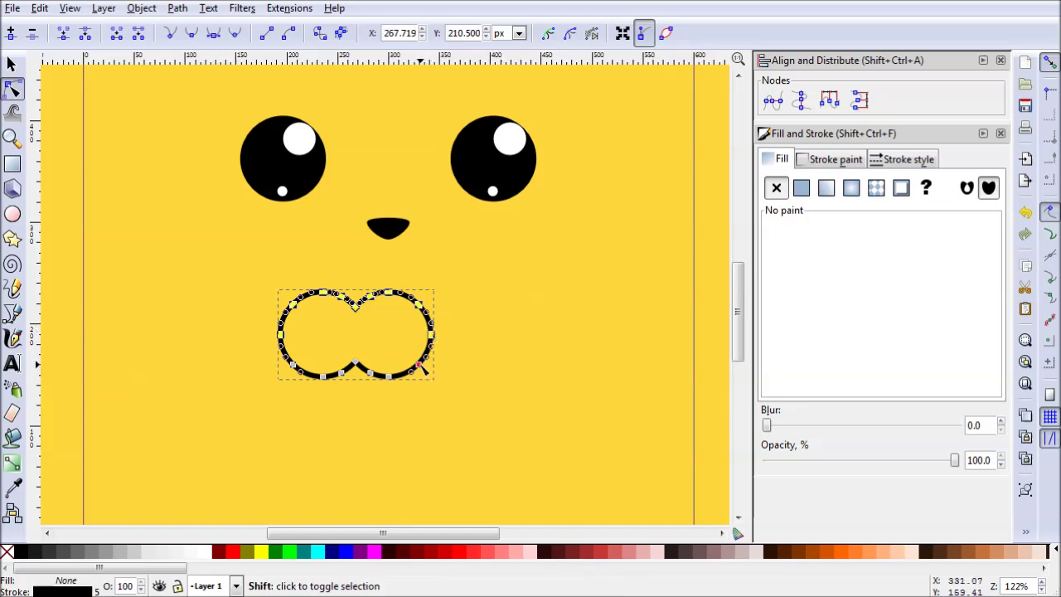
left_click(299, 370, "shift")
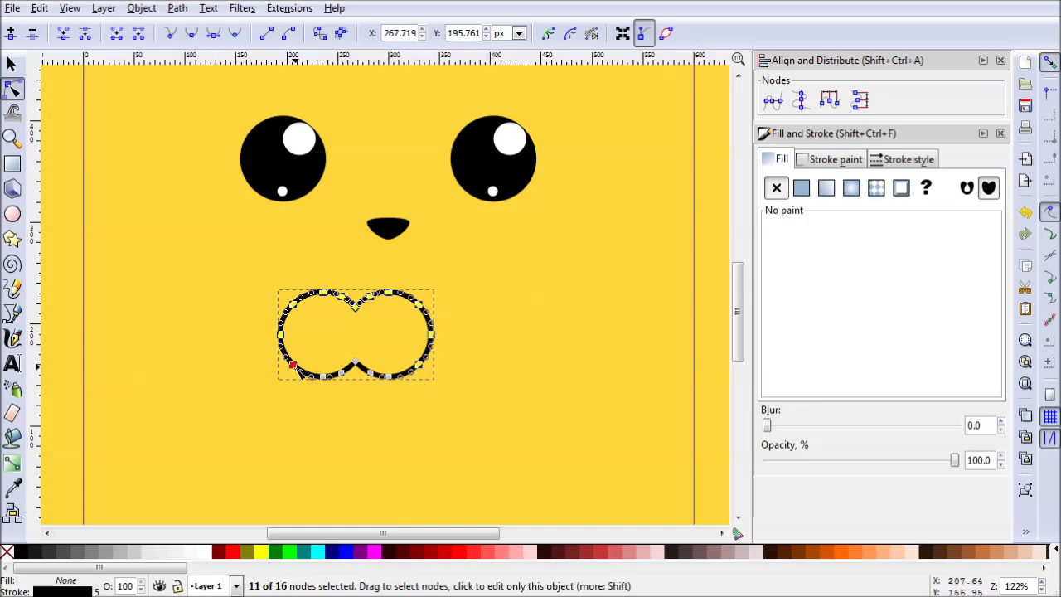
left_click(141, 34)
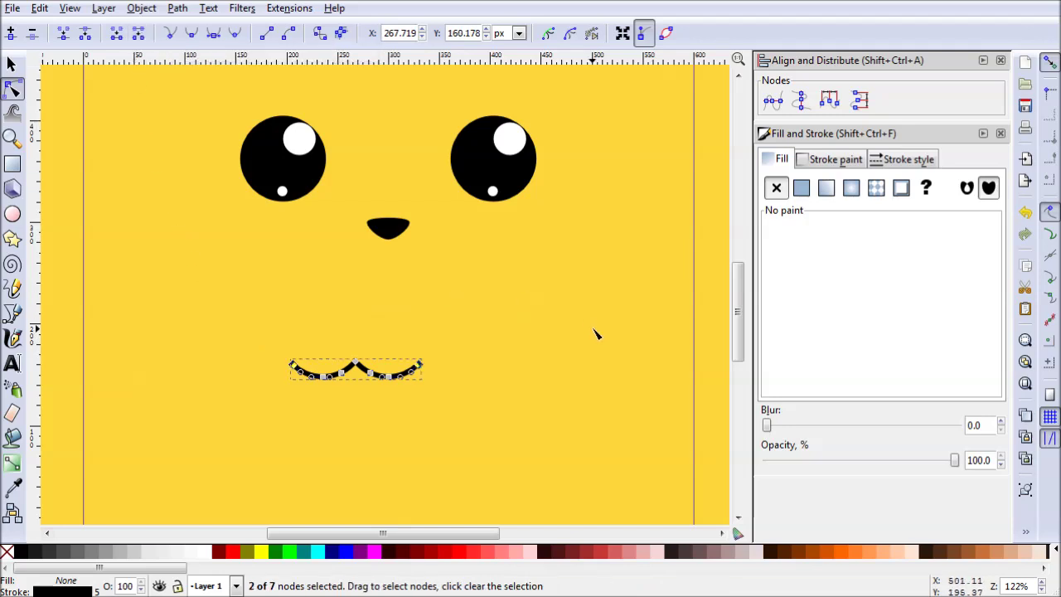
left_click(595, 333)
left_click(10, 63)
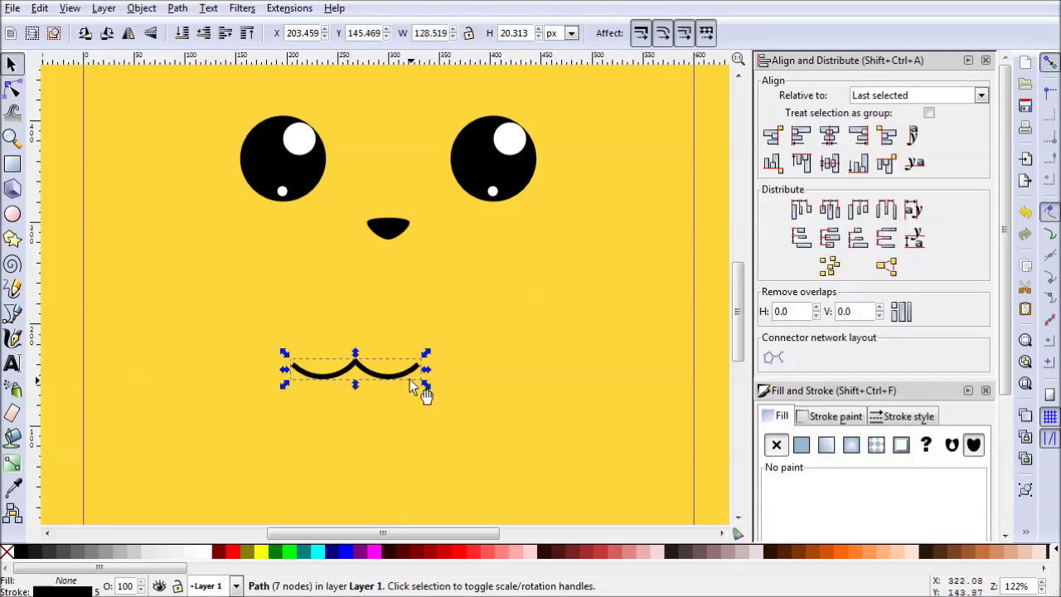
- Move the mouth up to about Y 235 px just below the nose and centre it on the page's vertical axis
left_click_drag(393, 373, 439, 292)
left_click(953, 97)
left_click(864, 204)
left_click(829, 135)
left_click(474, 304)
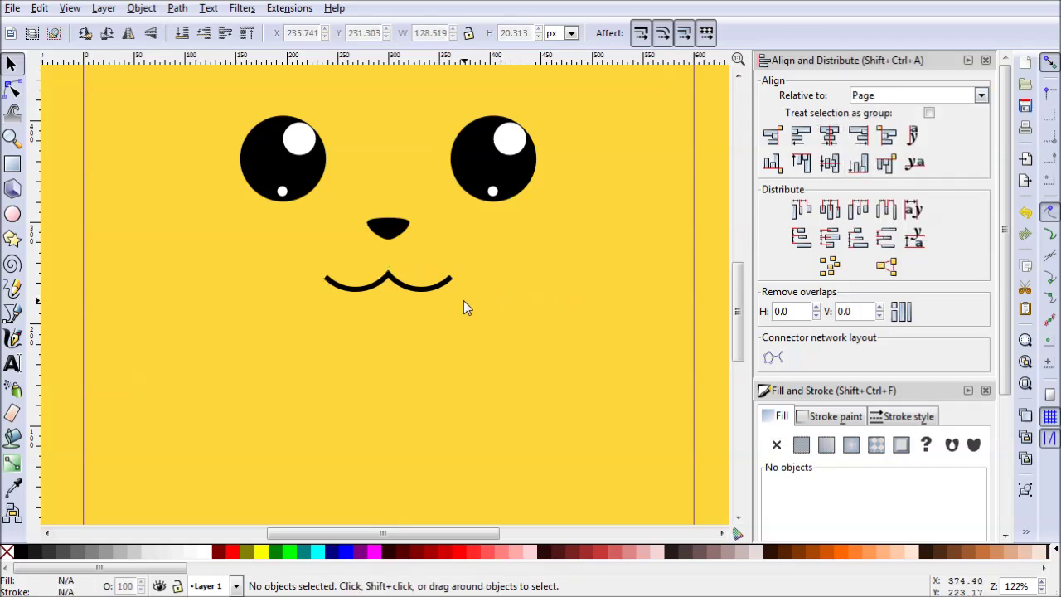
left_click_drag(438, 300, 439, 297)
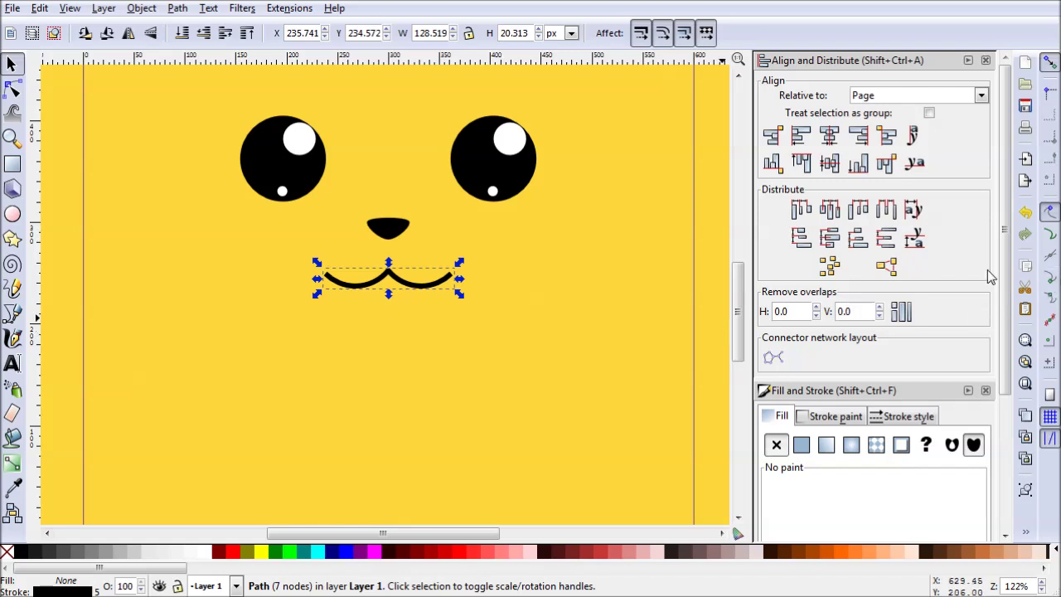
- Give the mouth line's stroke round caps
scroll(1005, 294, "down", 3)
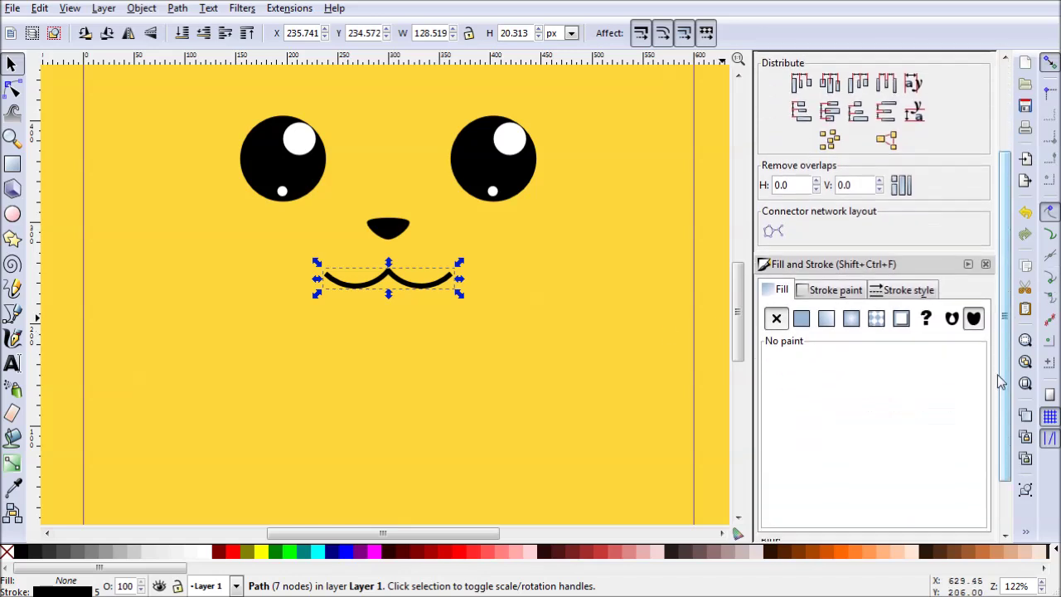
left_click(905, 284)
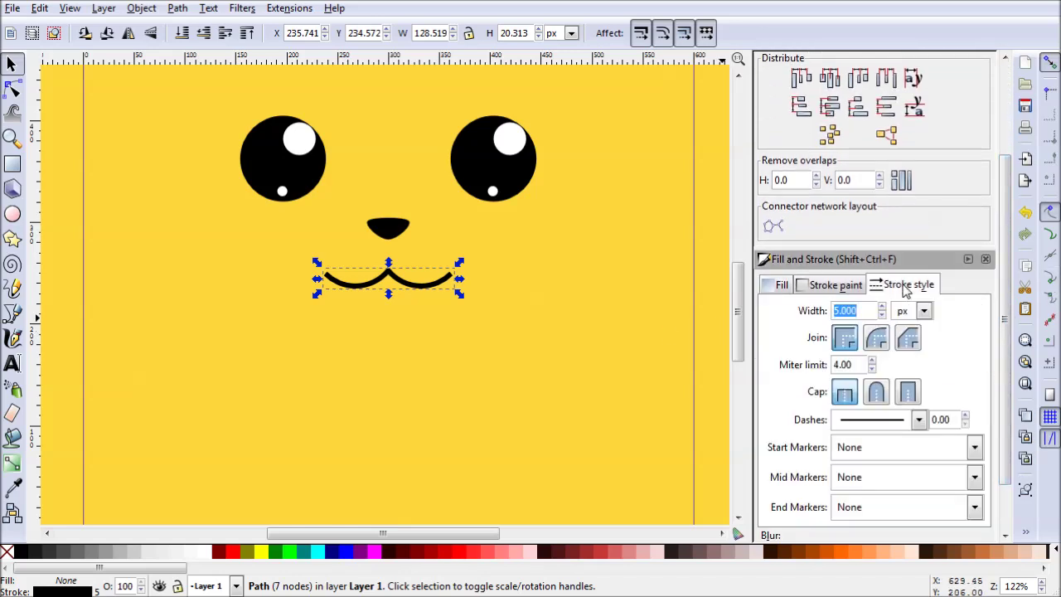
left_click(877, 394)
left_click(602, 395)
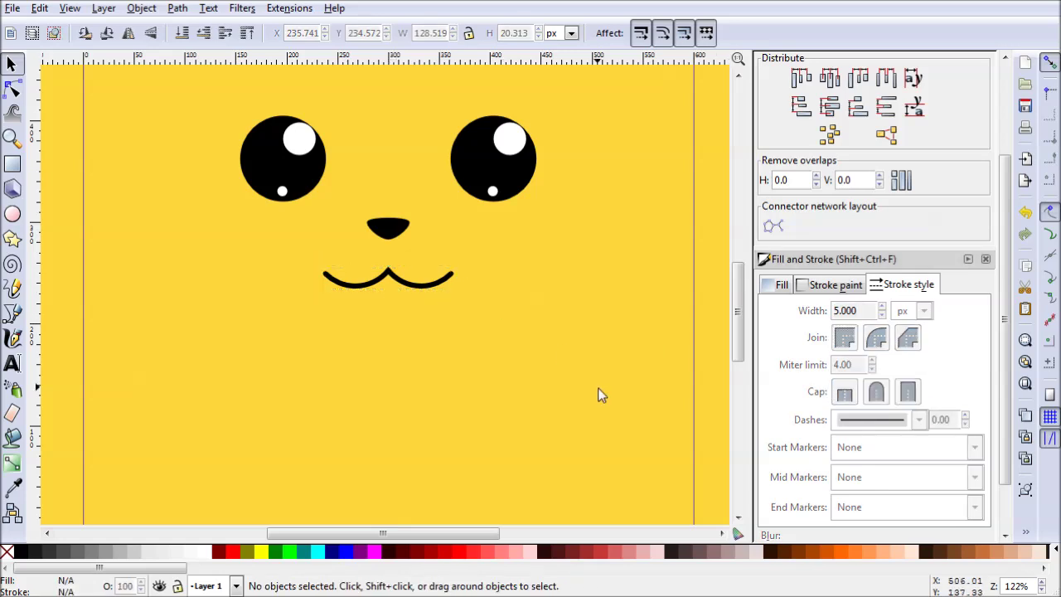
scroll(554, 298, "up", 1)
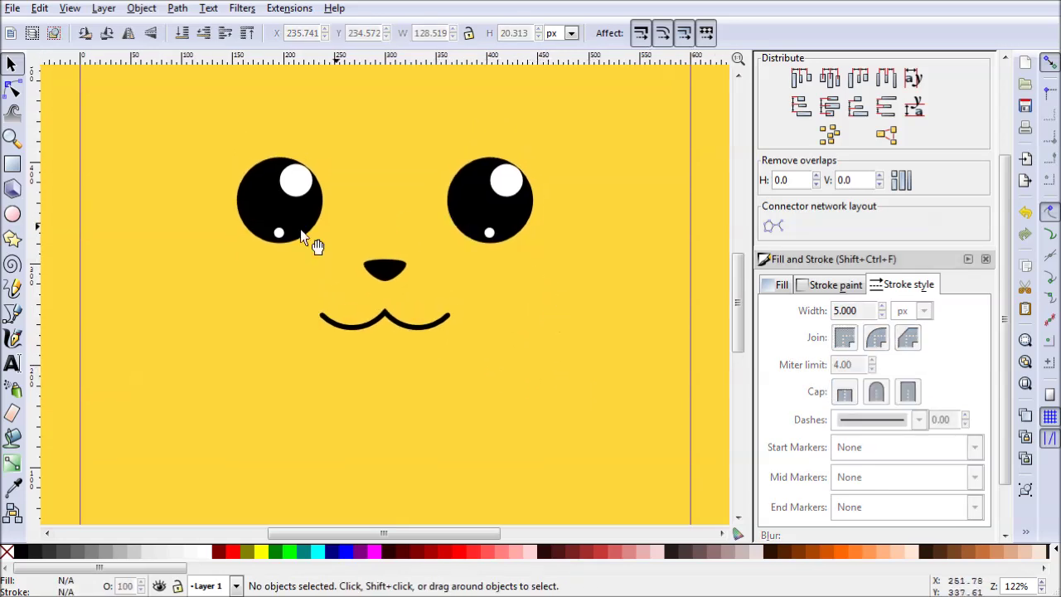
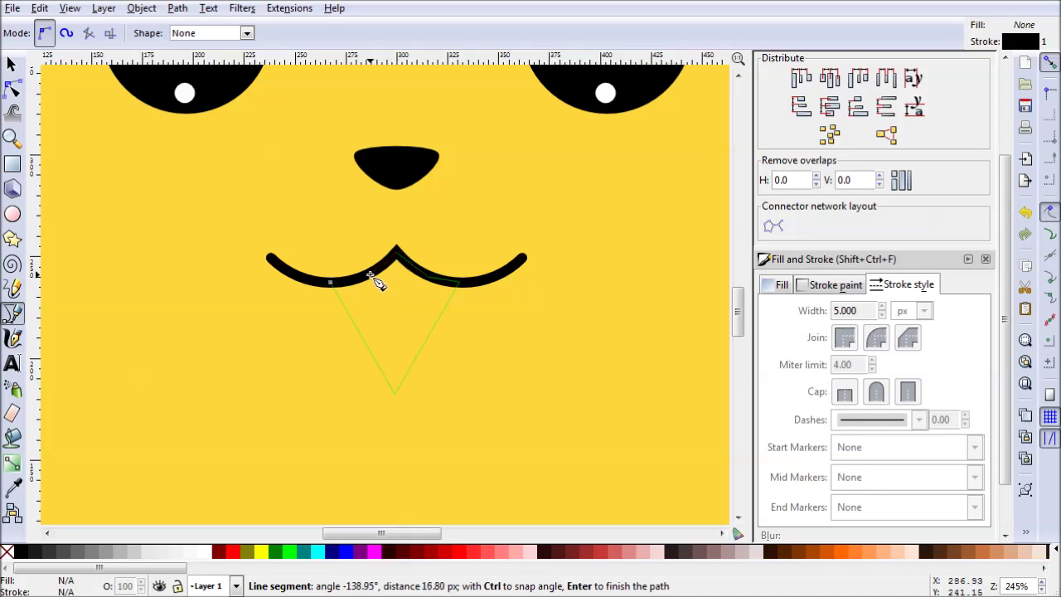
- Close the V-shaped outline under the mouth and centre it on the mouth line's vertical axis, relative to the last selected object
left_click(329, 285)
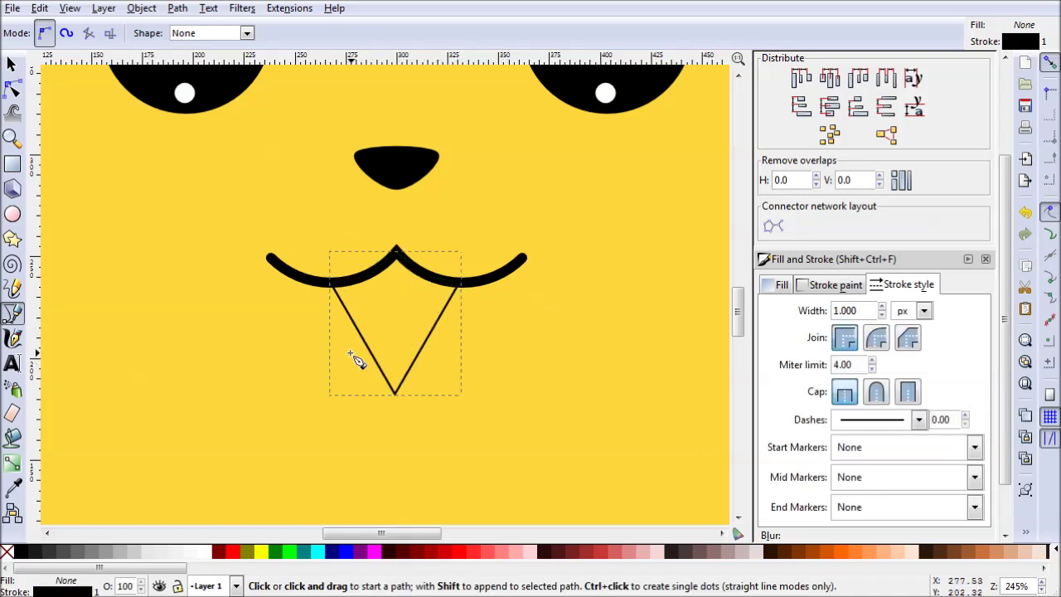
left_click(12, 64)
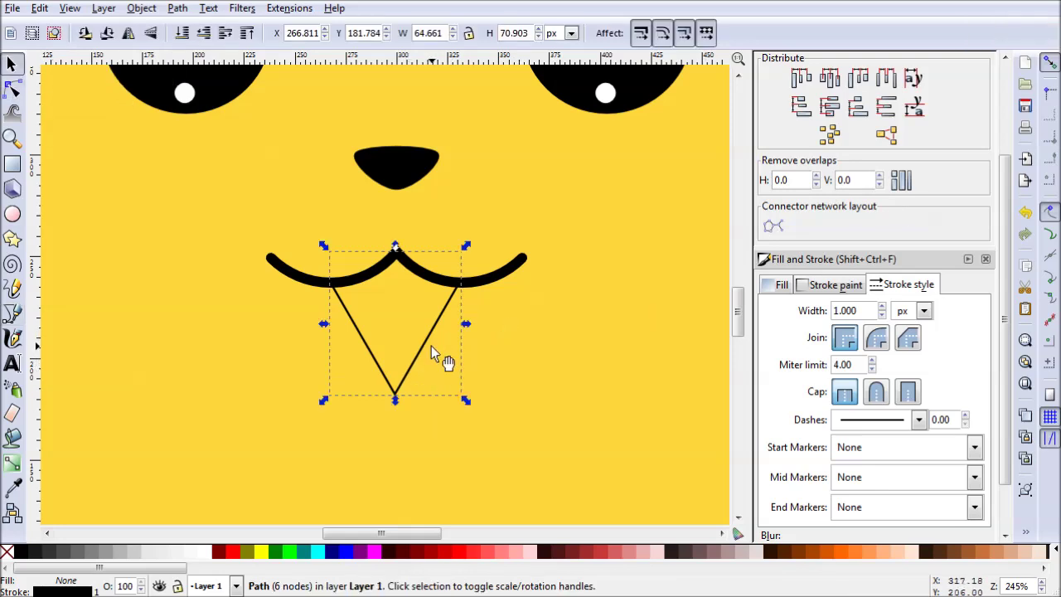
left_click(499, 277, "shift")
scroll(958, 124, "up", 5)
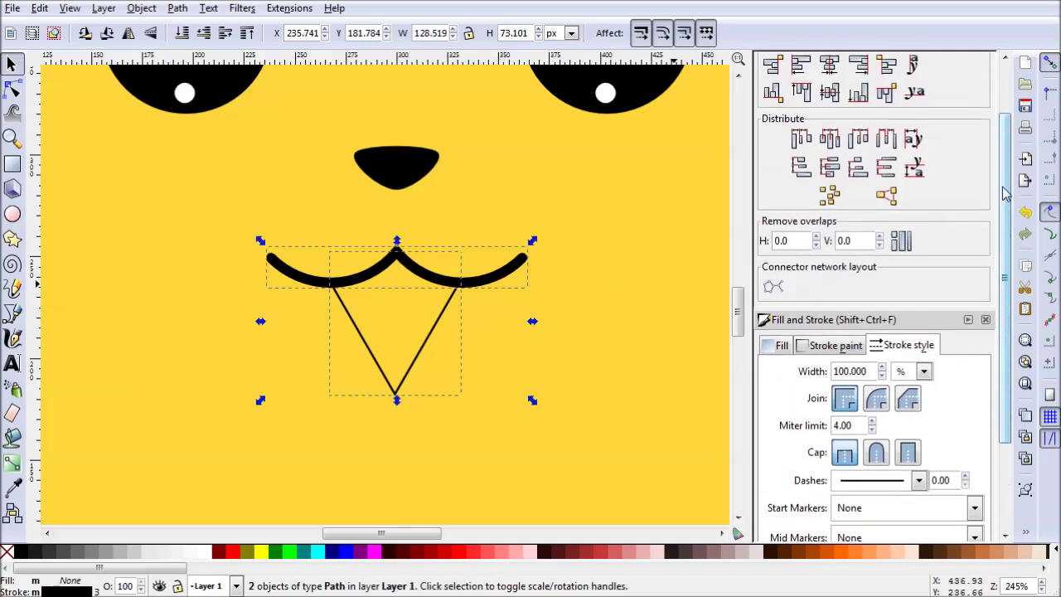
left_click(965, 97)
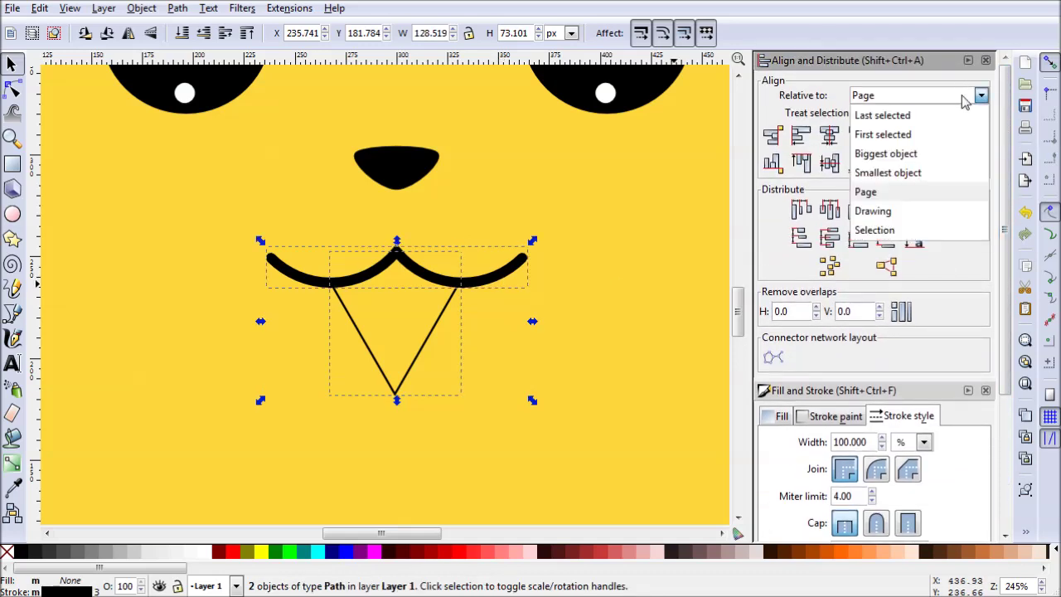
left_click(901, 120)
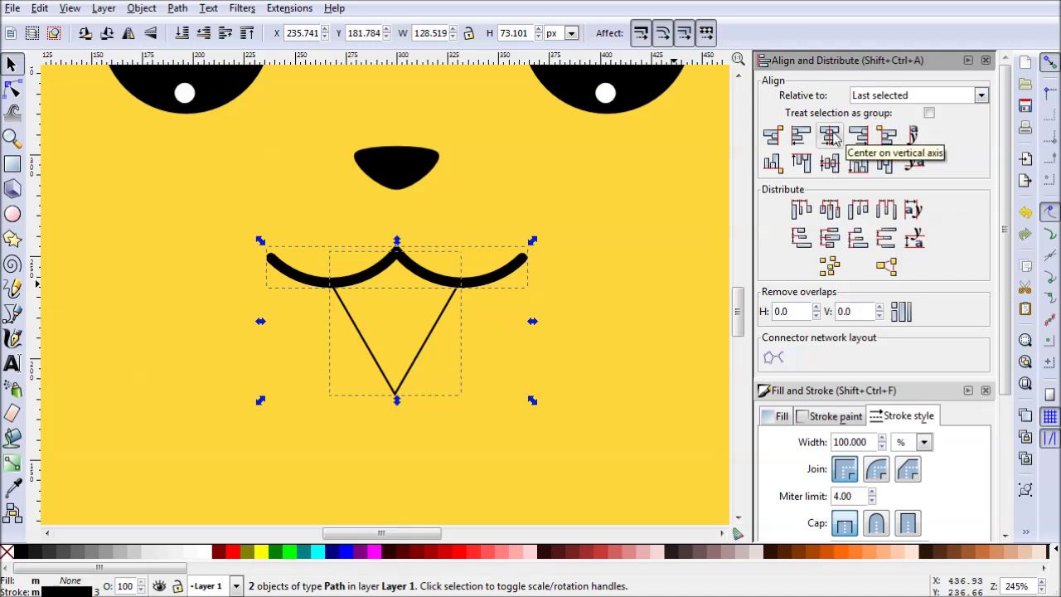
left_click(833, 138)
left_click(649, 347)
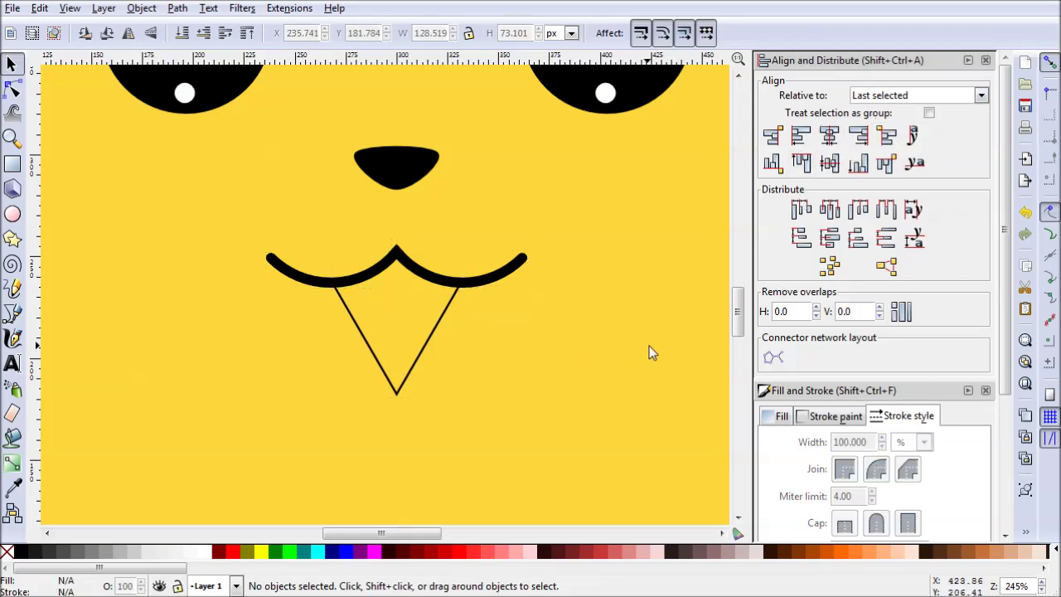
- Make the bottom node of the V-shaped outline symmetric and shorten its handles to form a narrow rounded tip
left_click(404, 386)
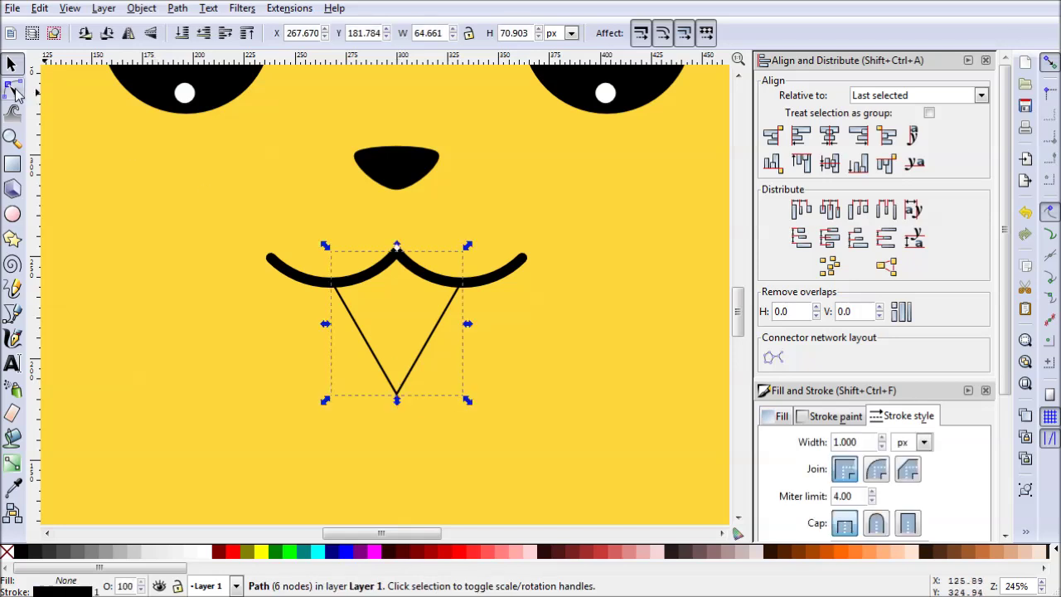
left_click(13, 90)
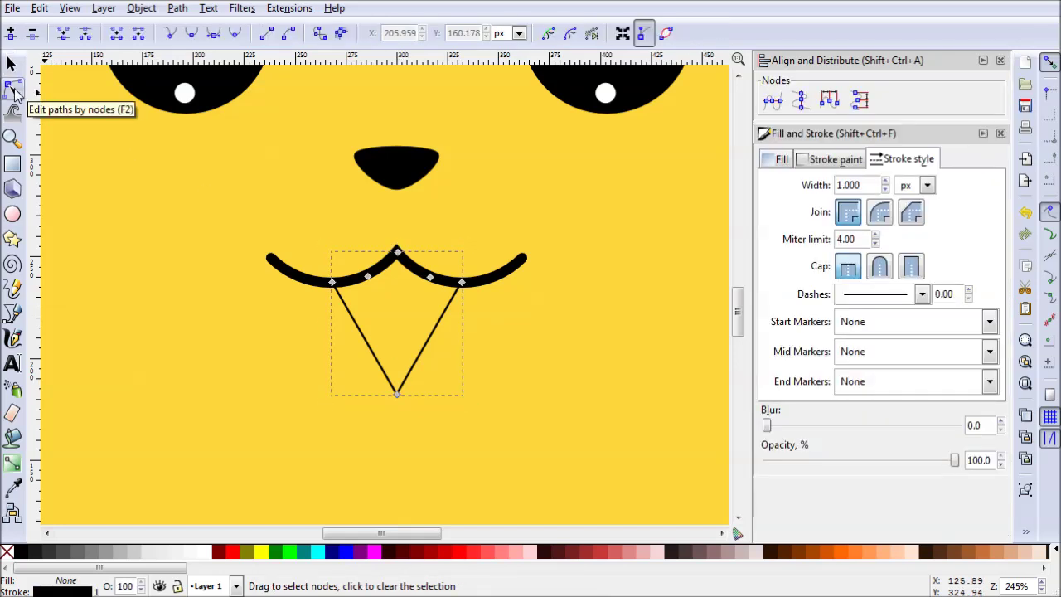
left_click(397, 392)
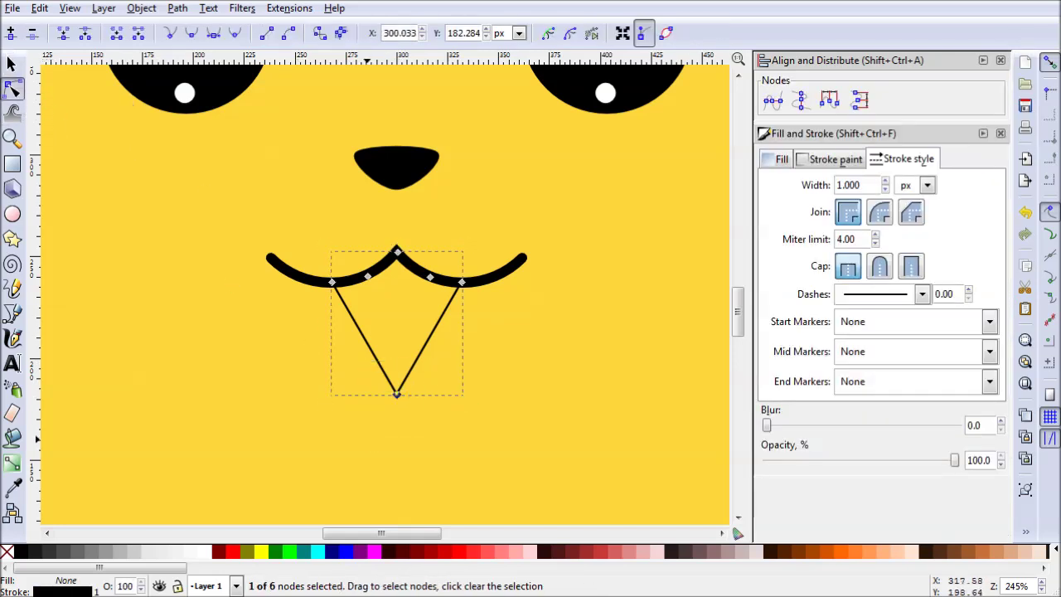
left_click(214, 34)
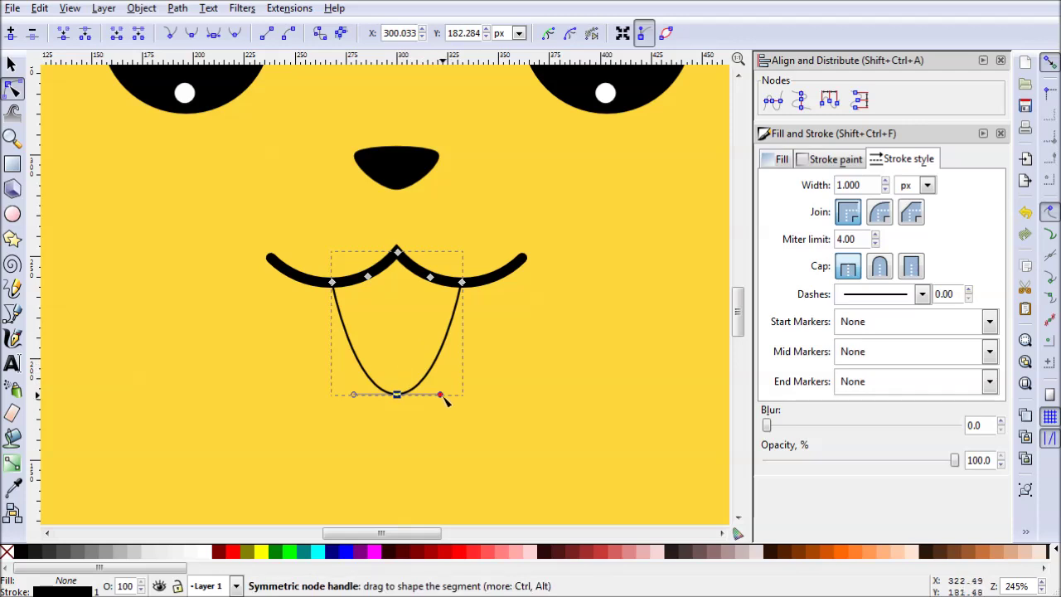
left_click_drag(444, 399, 429, 398)
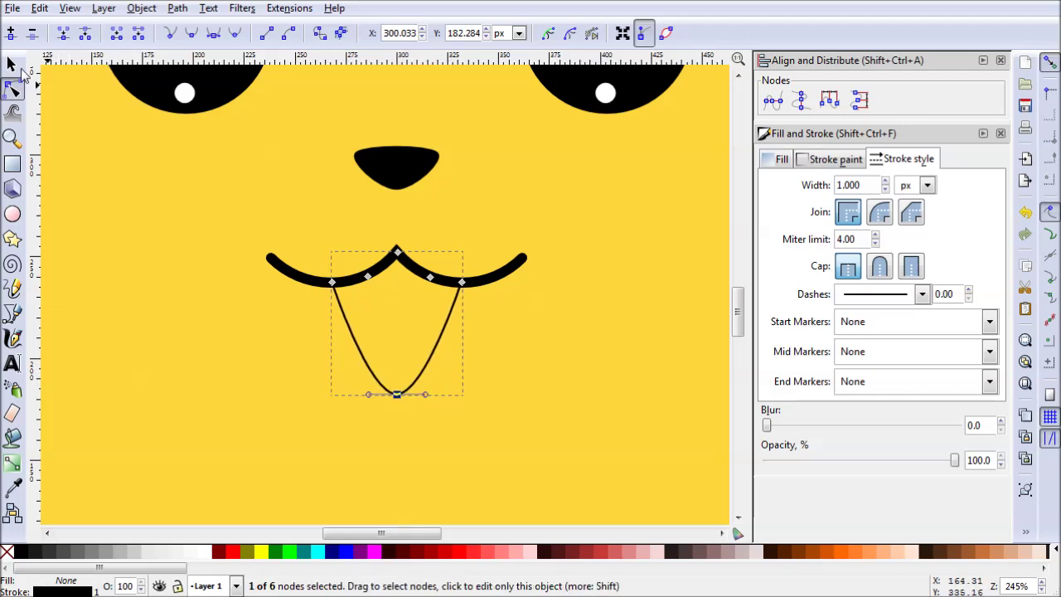
left_click(12, 64)
left_click(426, 412)
scroll(448, 400, "down", 2, "ctrl")
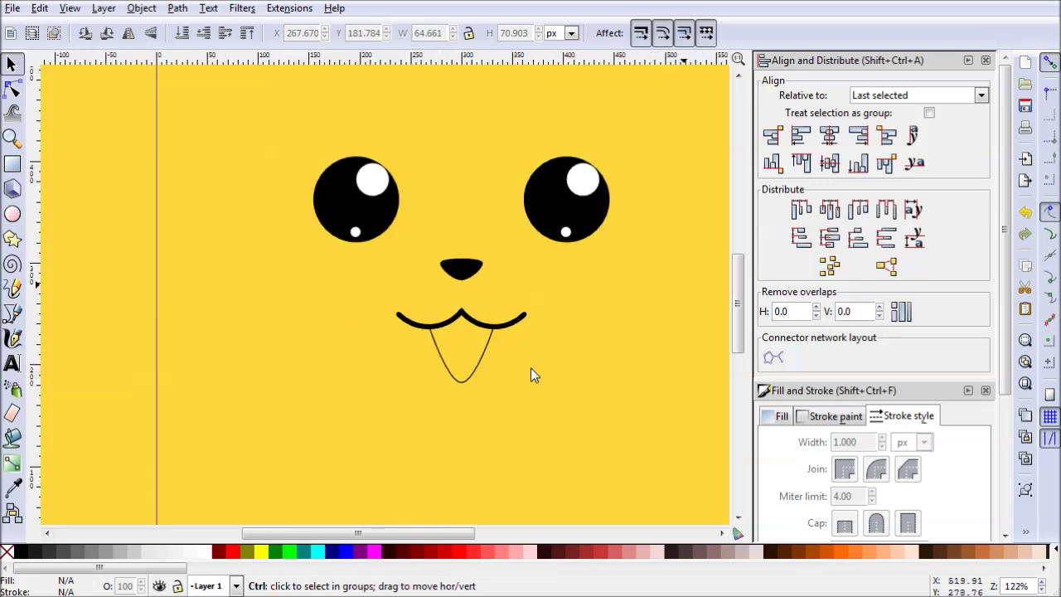
- Fill the open-mouth shape with flat black and remove its stroke
scroll(514, 388, "up", 1, "ctrl")
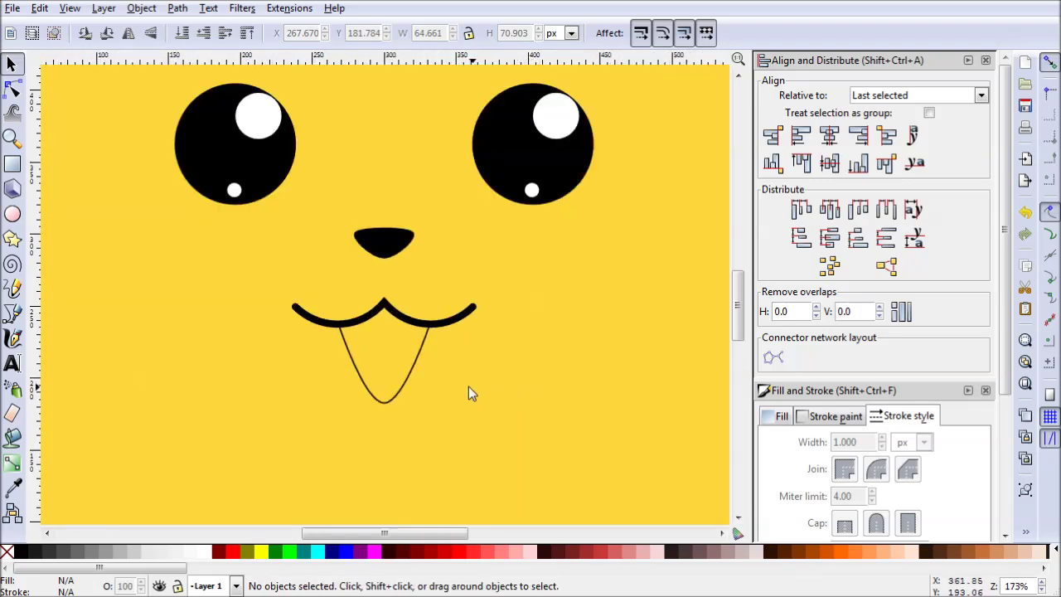
left_click(412, 377)
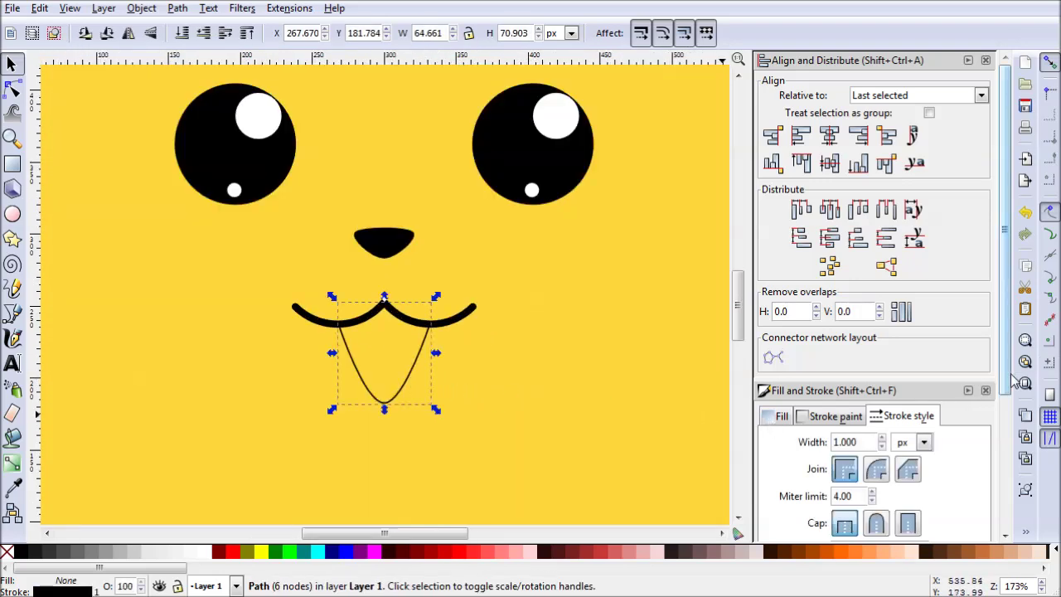
scroll(879, 373, "down", 3)
left_click(778, 321)
left_click(802, 351)
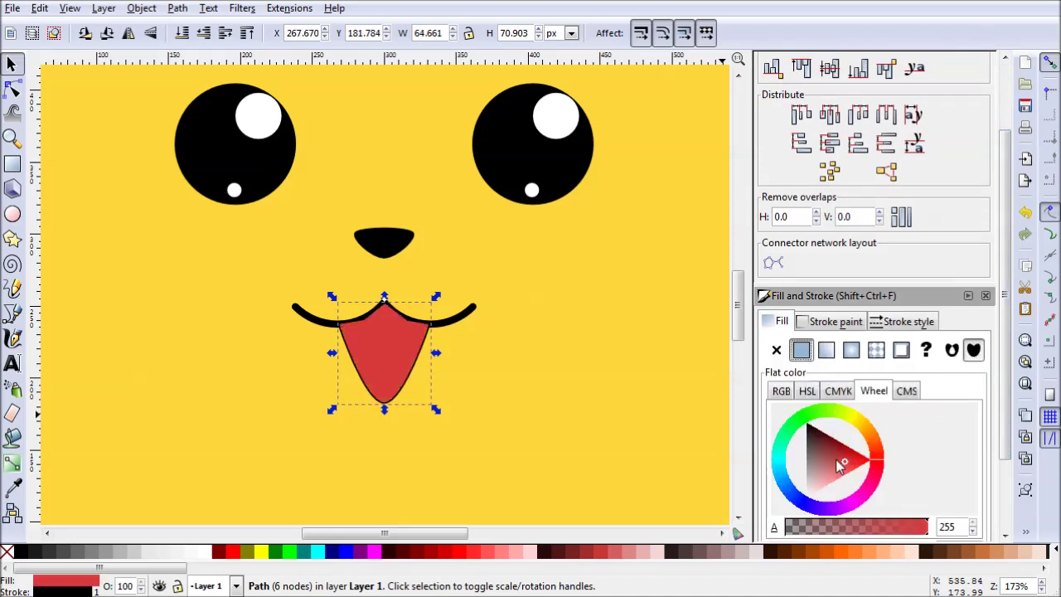
left_click(801, 323)
left_click(776, 350)
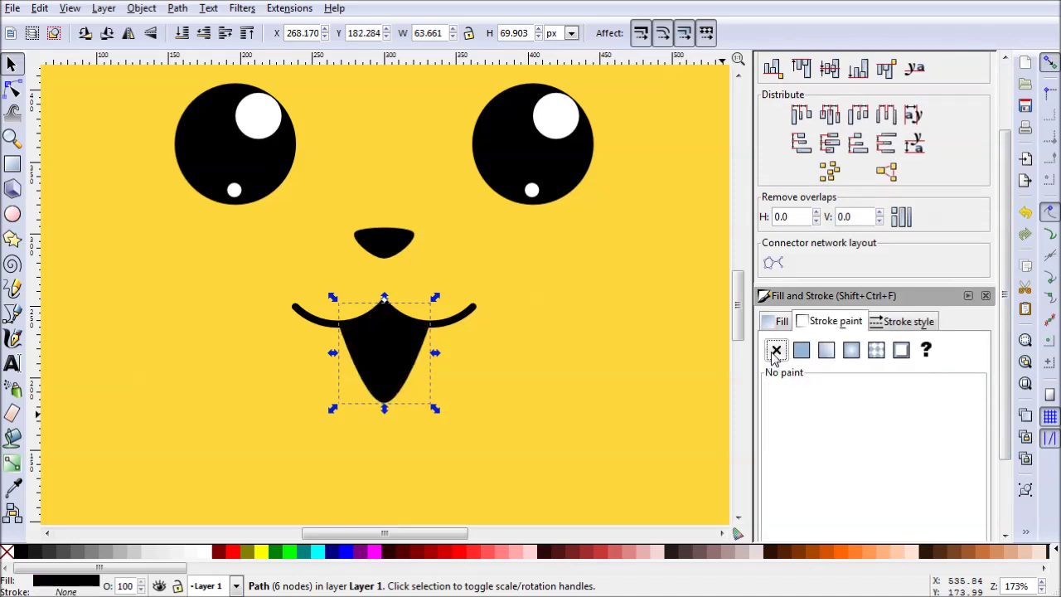
left_click(625, 336)
scroll(635, 409, "up", 1)
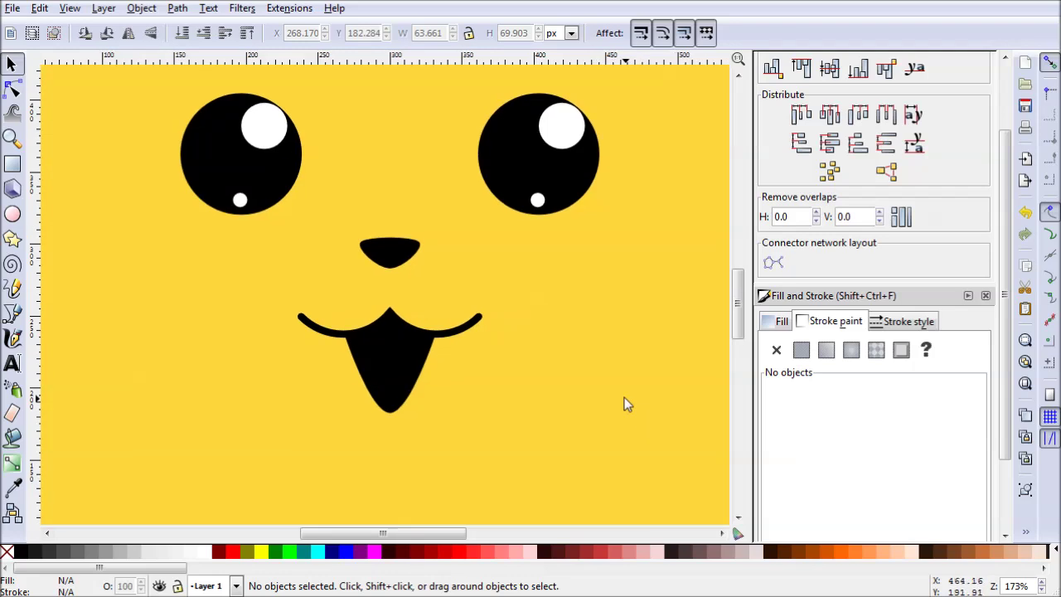
- Copy the black open-mouth shape and place the duplicate on the empty area to the right of the mouth
key("ctrl+shift+a")
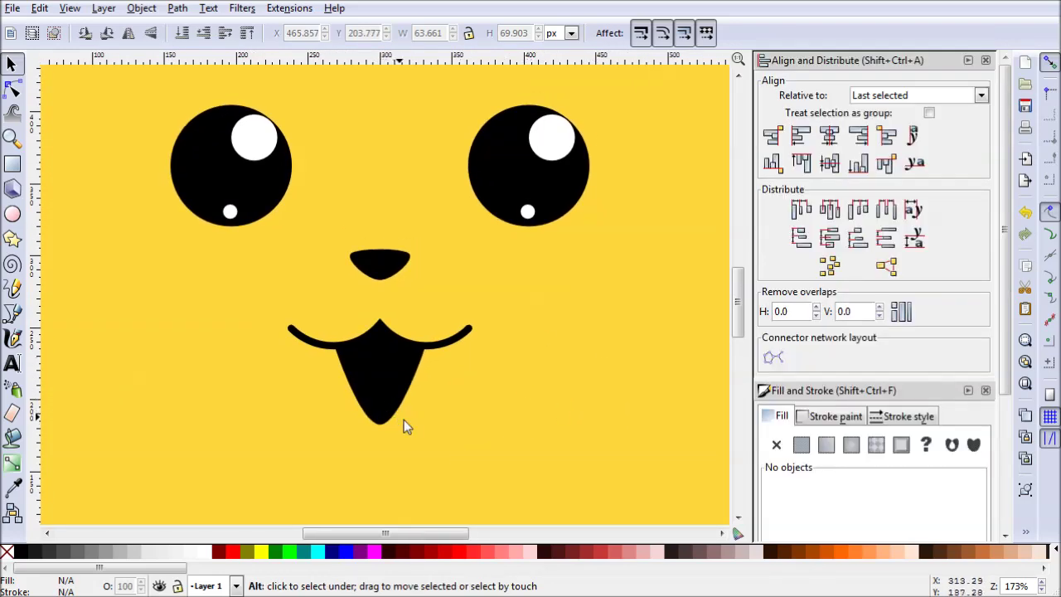
left_click_drag(475, 420, 431, 394)
left_click(352, 362)
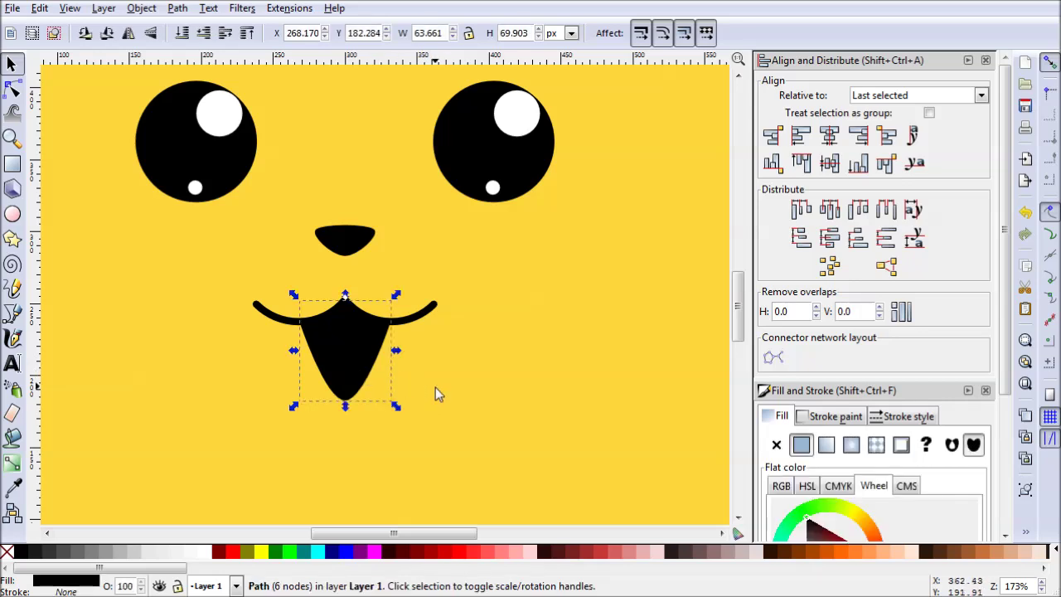
key("ctrl+c")
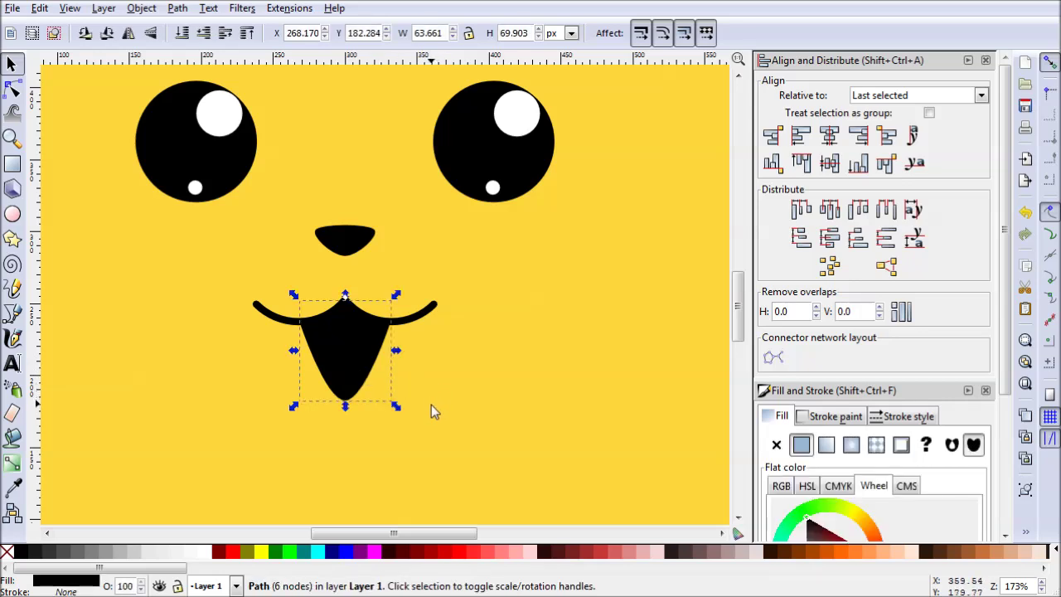
key("ctrl+v")
left_click_drag(520, 415, 473, 353)
left_click(312, 413)
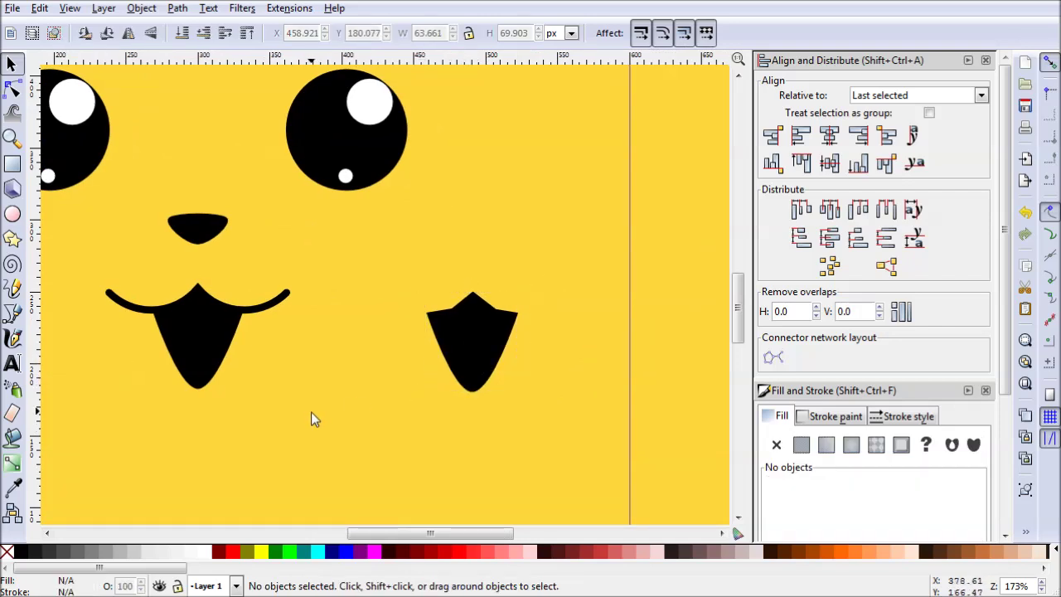
- Draw a circle about 74 px wide over the lower part of the copied mouth shape and centre it on the copy's vertical axis
left_click(12, 215)
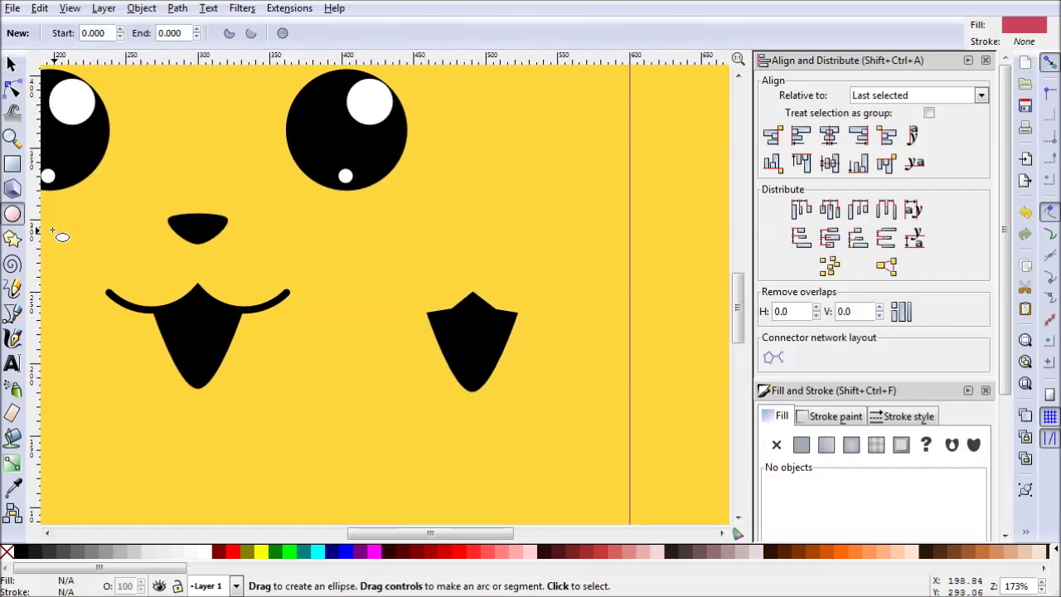
left_click_drag(429, 353, 535, 469)
left_click(11, 66)
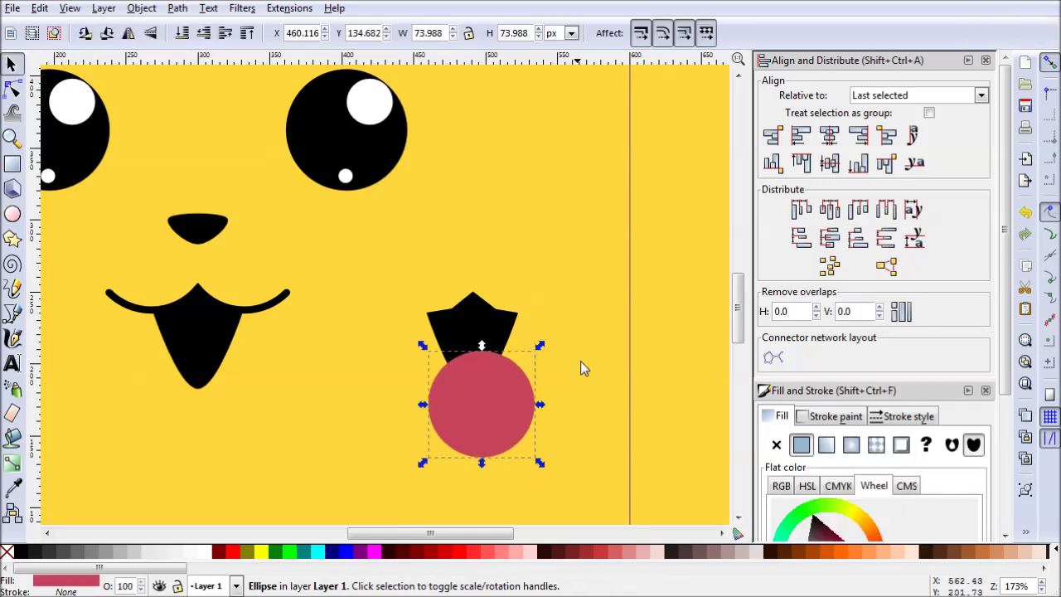
scroll(580, 367, "down", 2)
mouse_move(465, 373)
left_mouse_down()
mouse_move(447, 352)
mouse_move(460, 351)
mouse_move(502, 420)
mouse_move(459, 393)
mouse_move(476, 383)
mouse_move(457, 378)
mouse_move(456, 357)
left_mouse_up()
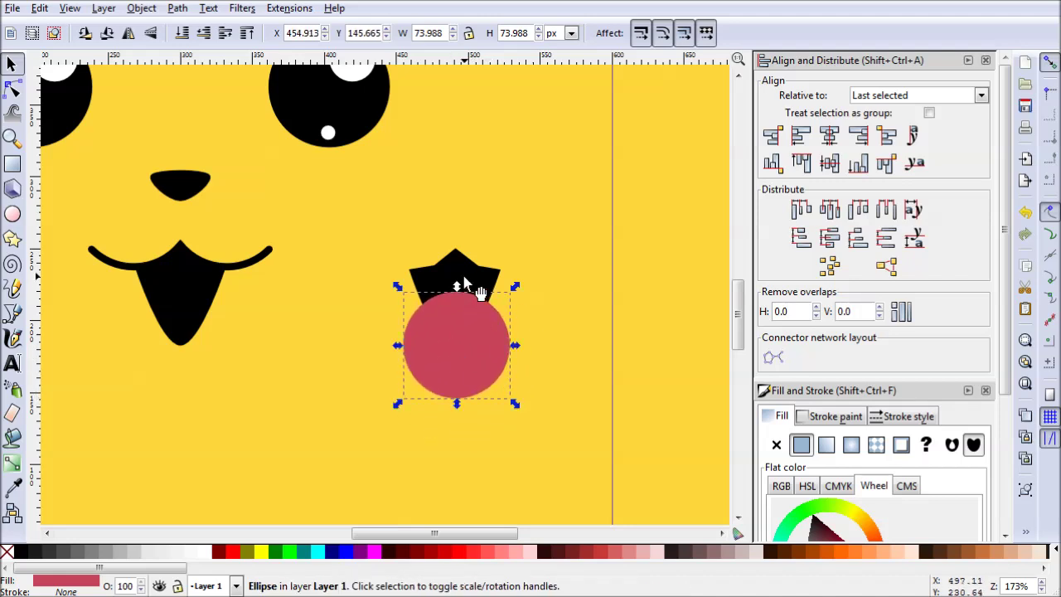
left_click(487, 278, "shift")
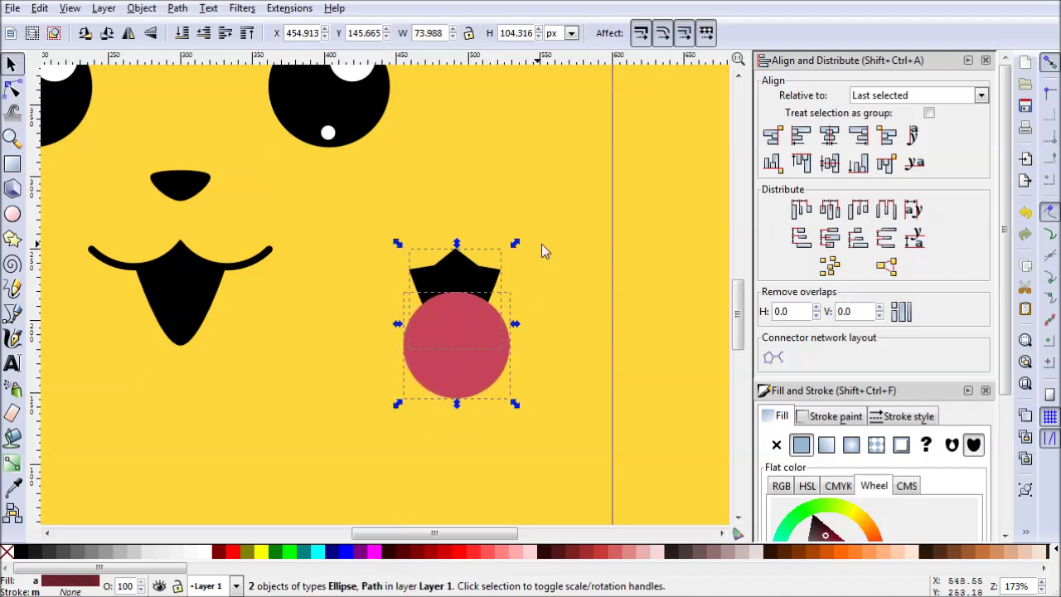
left_click(829, 136)
left_click(663, 339)
- Nudge the circle up to Y 147.665 px and combine it with the copied mouth shape using Intersection
left_click(475, 333)
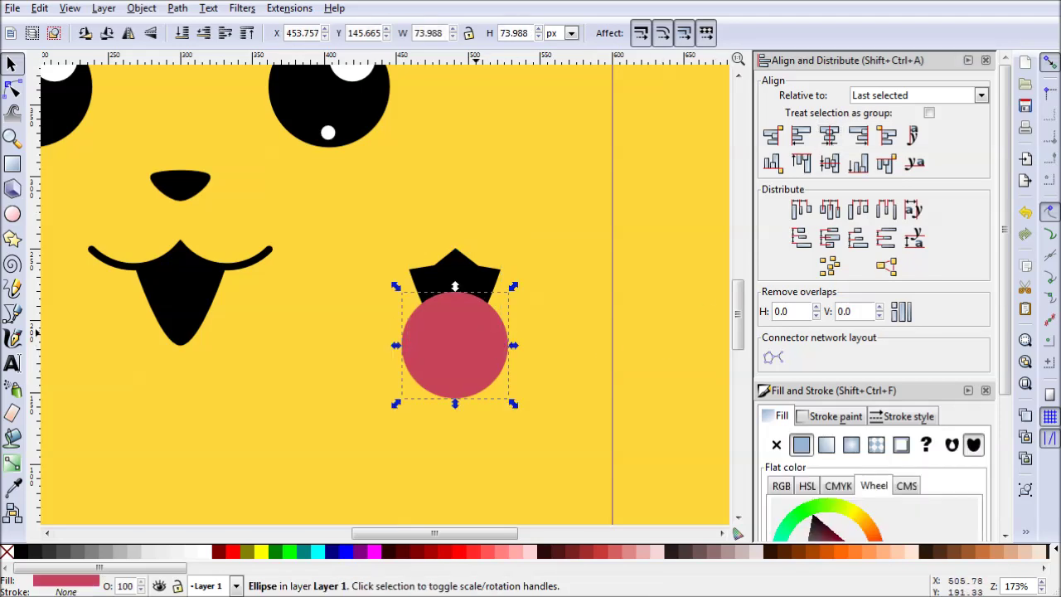
left_click(487, 280, "shift")
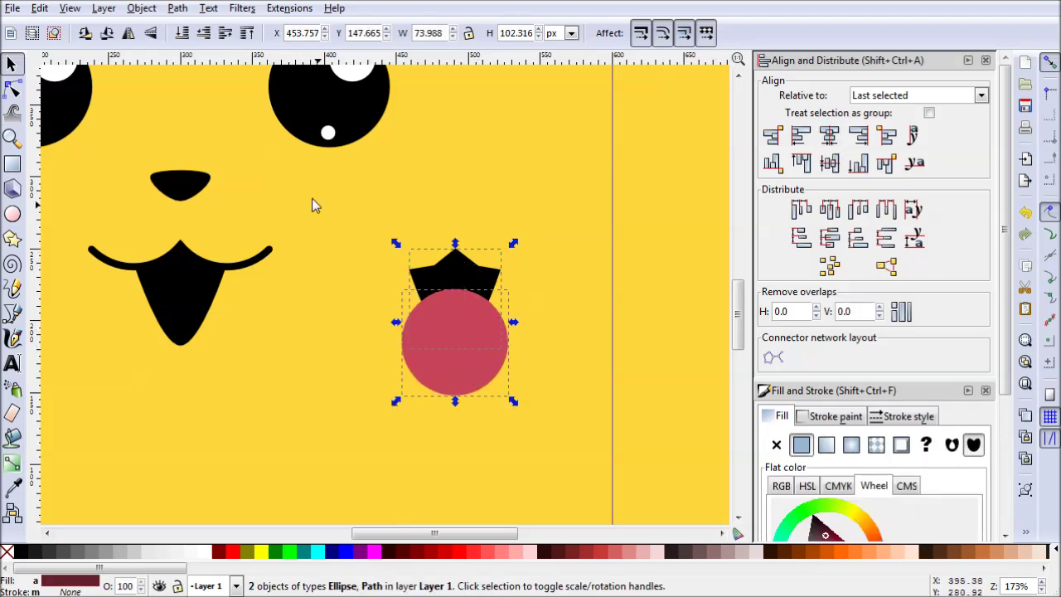
left_click(177, 8)
left_click(213, 137)
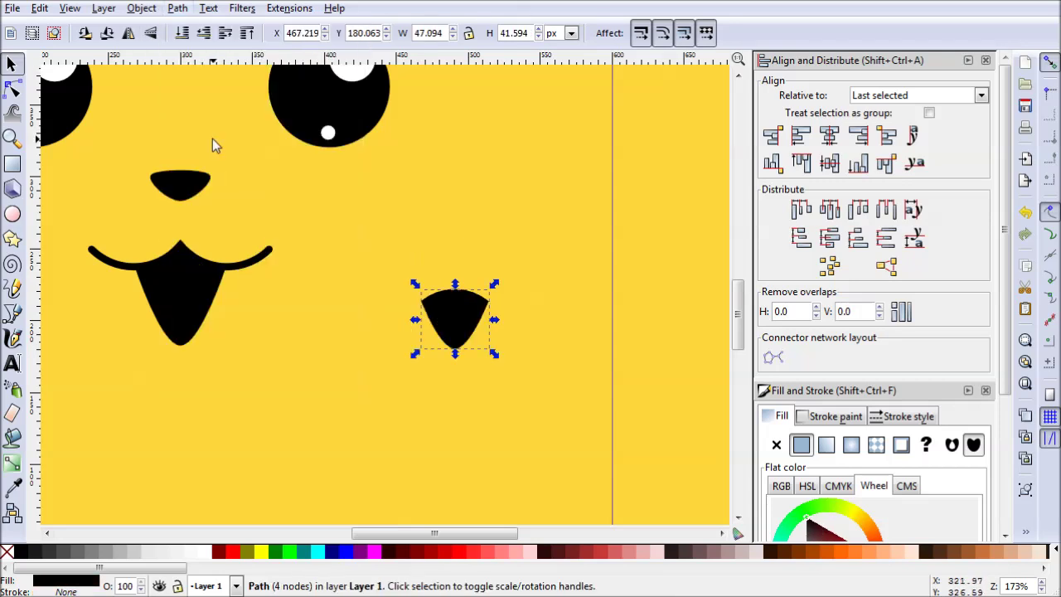
- Move the intersected tongue shape closer to the mouth and fill it with a flat pinkish red
left_click_drag(458, 320, 352, 338)
scroll(1005, 360, "down", 3)
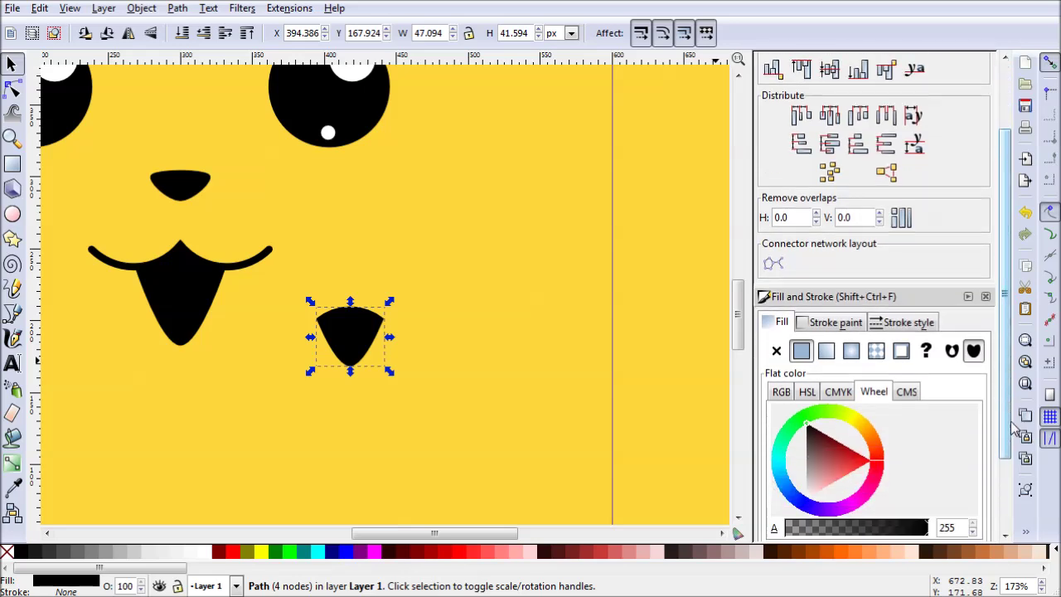
mouse_move(887, 466)
left_mouse_down()
mouse_move(881, 478)
mouse_move(848, 470)
left_mouse_up()
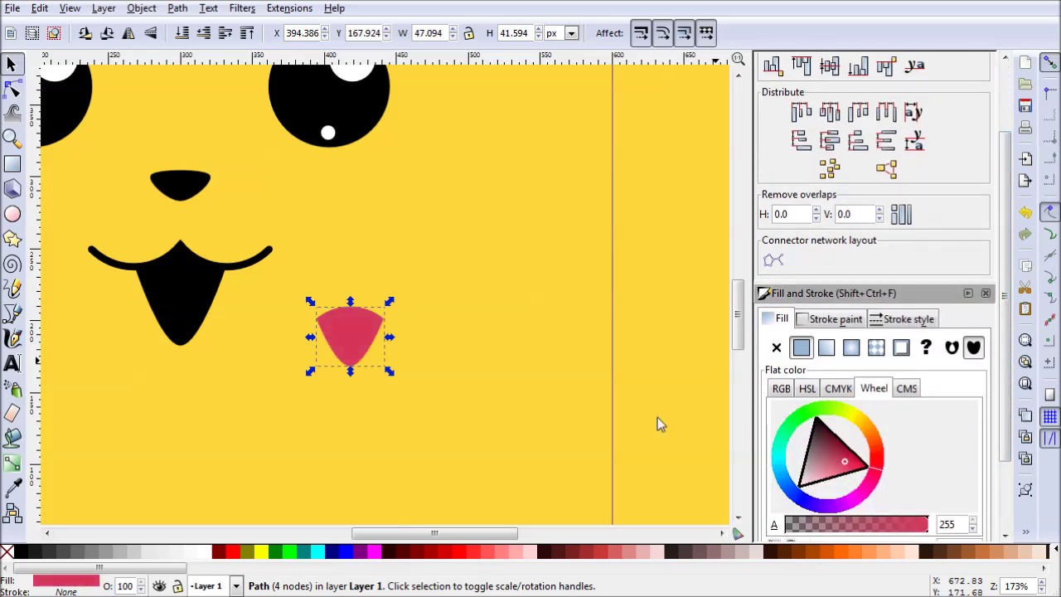
- Place the pink tongue inside the open mouth and centre it horizontally on the black mouth shape
scroll(306, 352, "left", 4)
left_click_drag(483, 355, 322, 337)
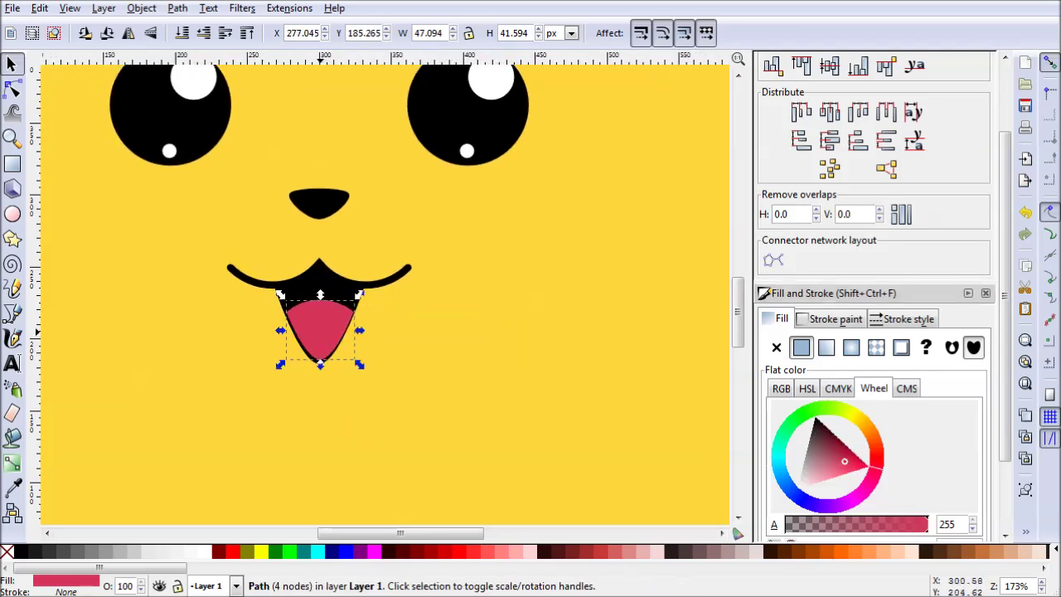
left_click(346, 290, "shift")
left_click_drag(997, 255, 997, 188)
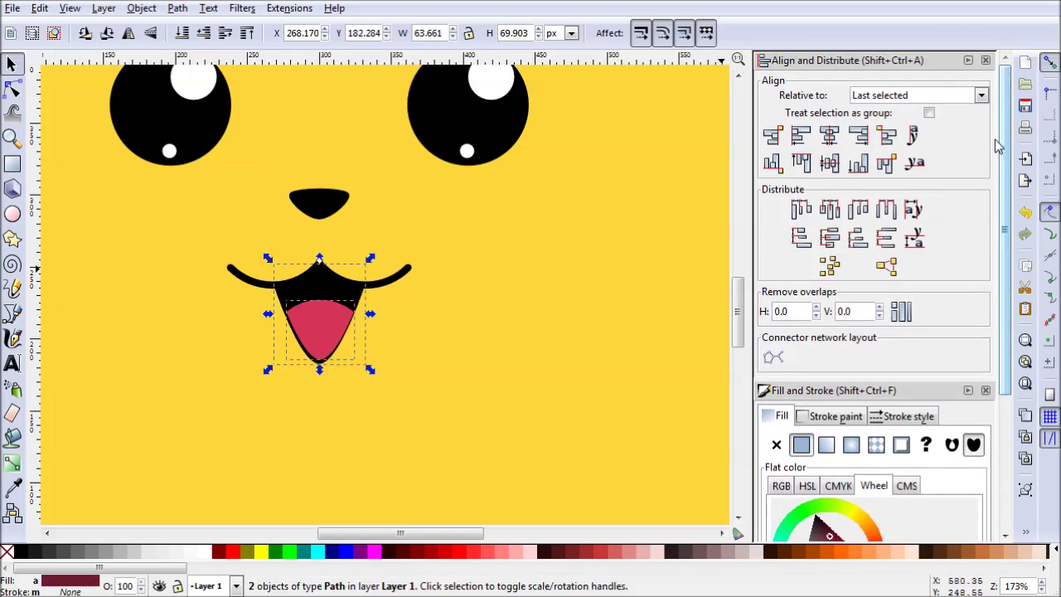
left_click(433, 376)
- Narrow the tongue symmetrically to about 43 px wide and raise it to Y 186.421 px, leaving a black rim around it
scroll(335, 371, "up", 2, "ctrl")
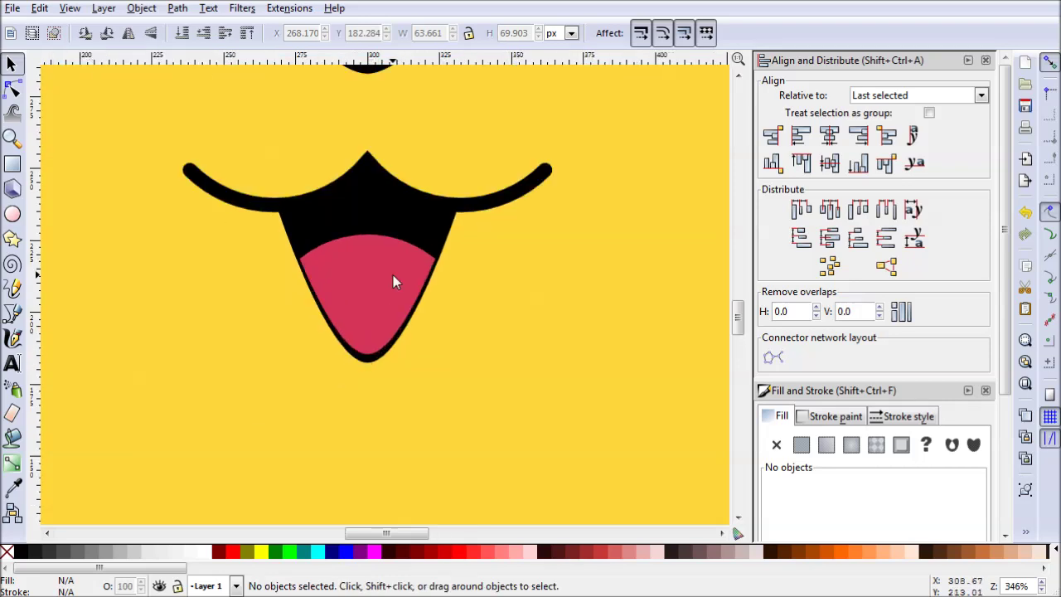
left_click(394, 278)
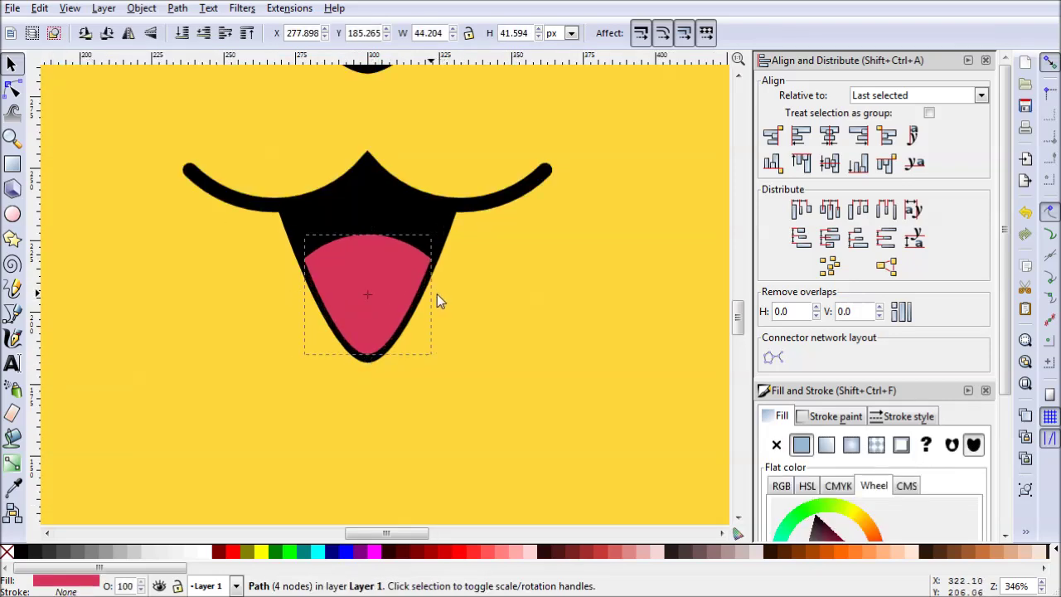
left_click_drag(436, 294, 436, 293)
left_click_drag(370, 315, 371, 312)
left_click(531, 307)
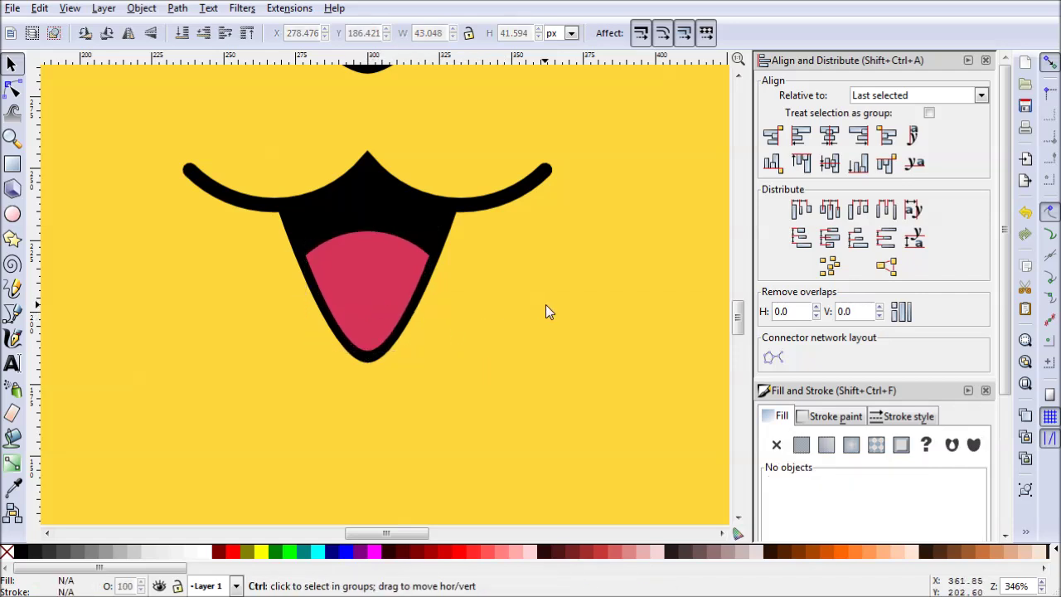
- Draw a cheek circle about 89 px in diameter below the left eye, beside the mouth
key("minus")
key("minus")
scroll(537, 344, "up", 2)
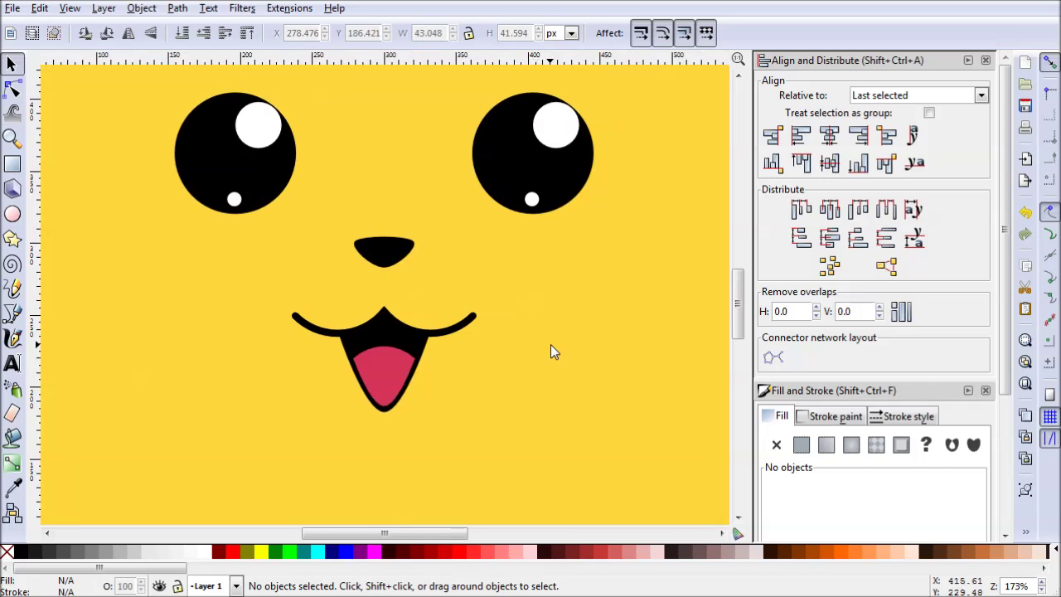
key("minus")
scroll(557, 332, "right", 3)
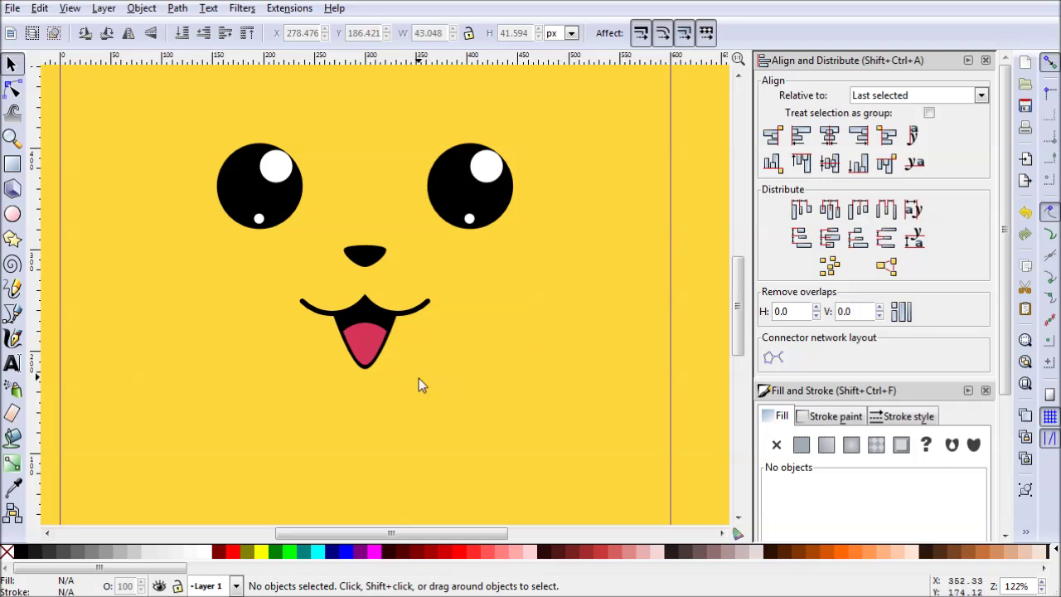
scroll(298, 350, "left", 1)
scroll(298, 351, "up", 1)
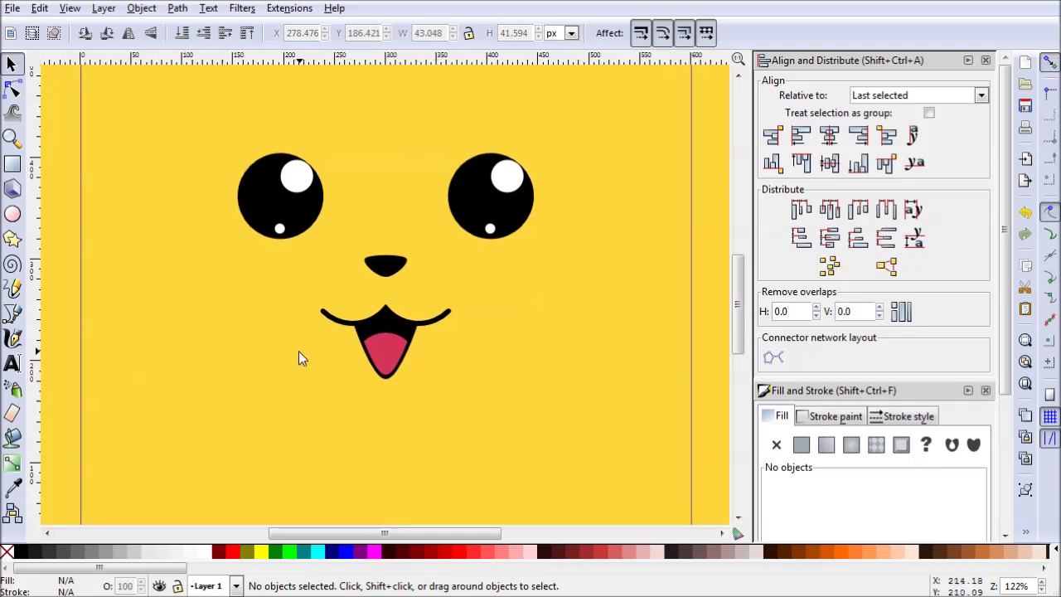
left_click(13, 215)
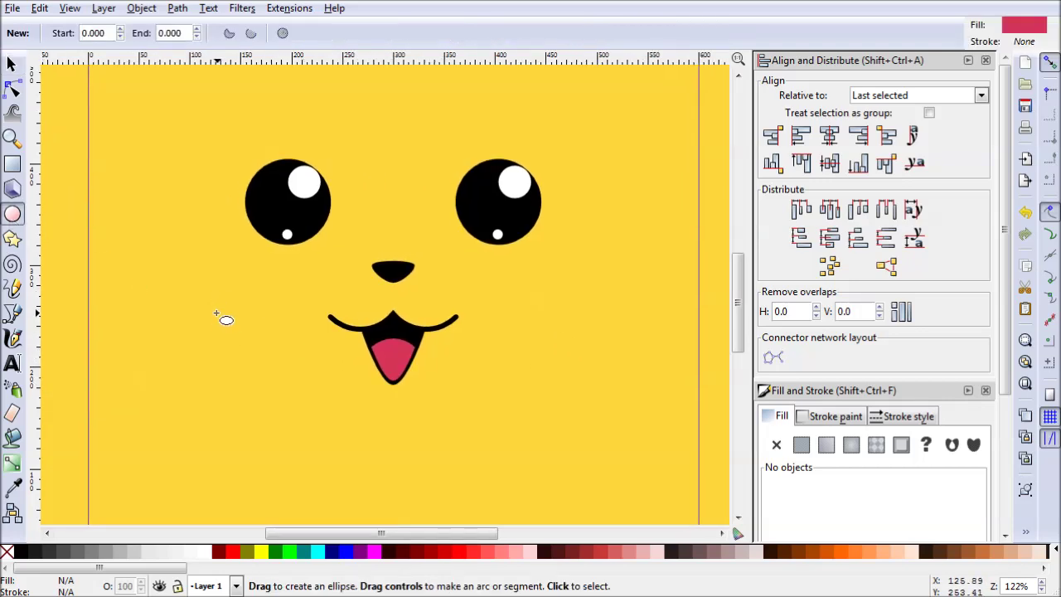
left_click_drag(204, 296, 294, 392)
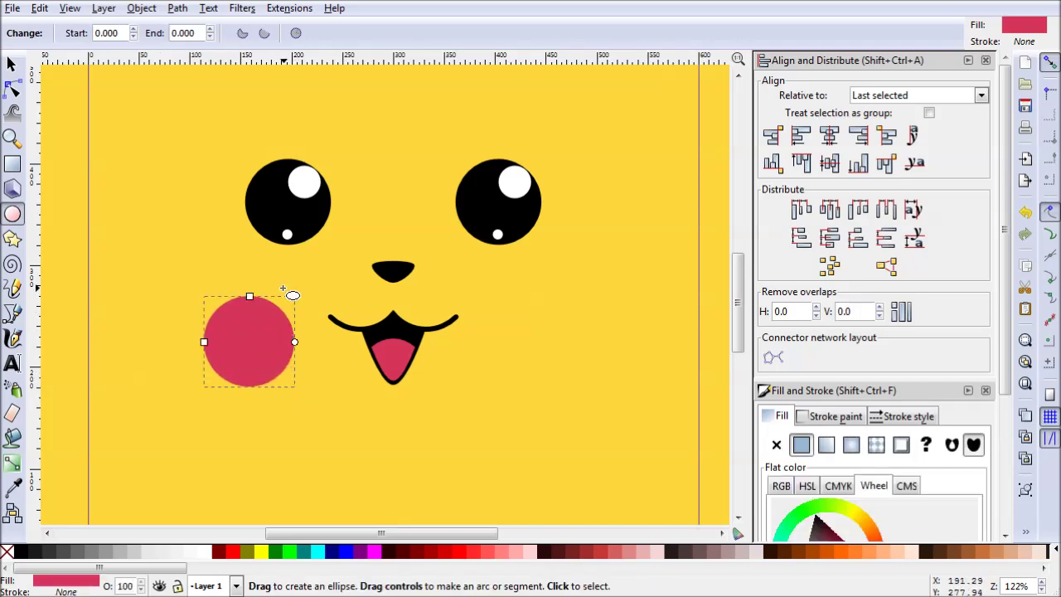
- Give the cheek circle a flat black stroke 5 px wide
scroll(828, 347, "down", 3)
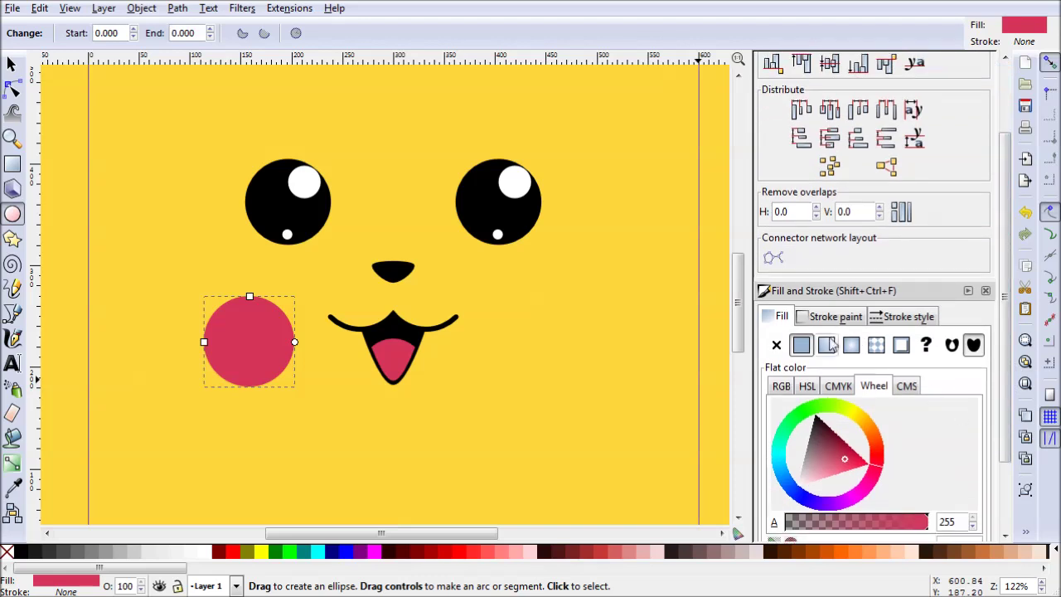
left_click(851, 325)
left_click(800, 345)
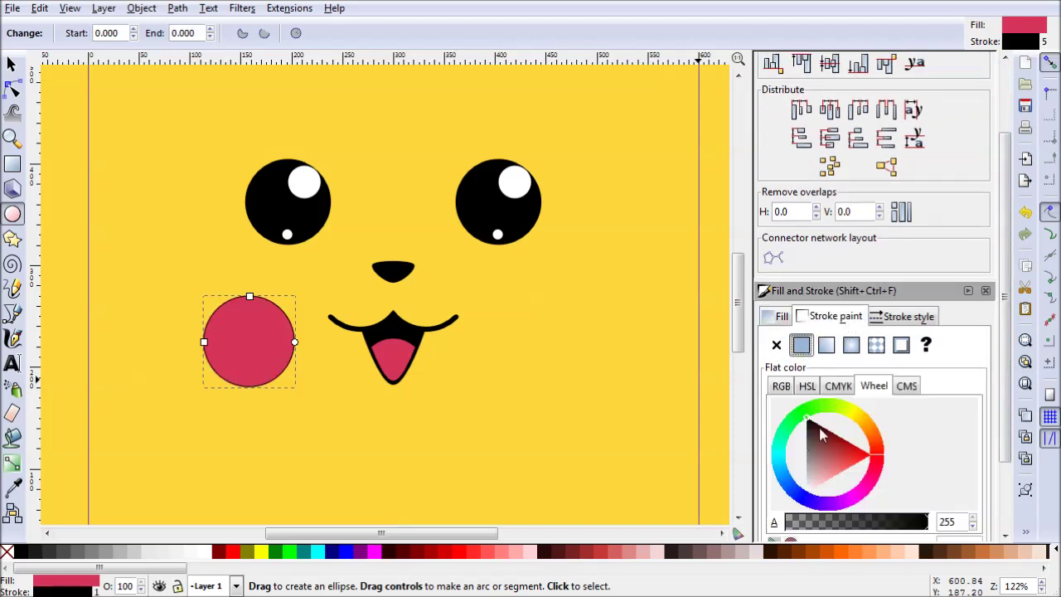
left_click(908, 318)
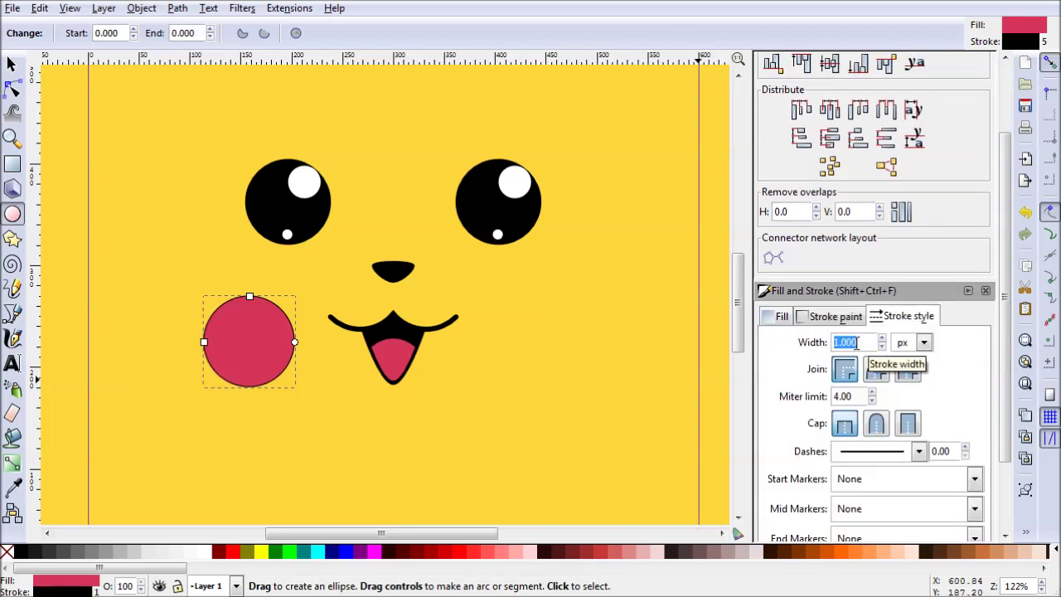
type("5")
key("Return")
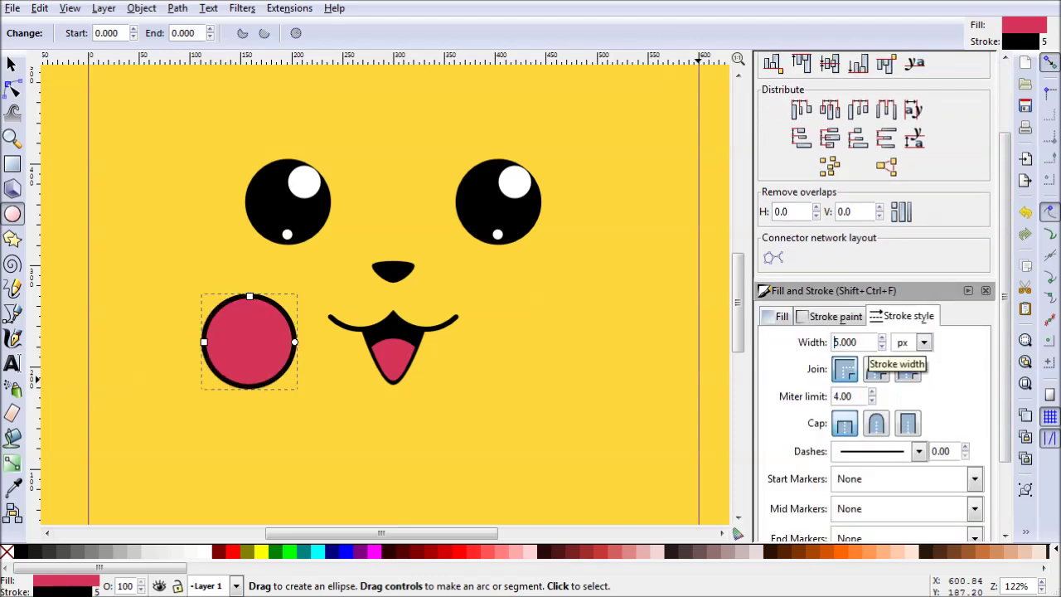
- Move the cheek circle to X 110.310, Y 205.953 px and fill it with flat red d53434ff
left_click(9, 65)
left_click_drag(237, 360, 239, 321)
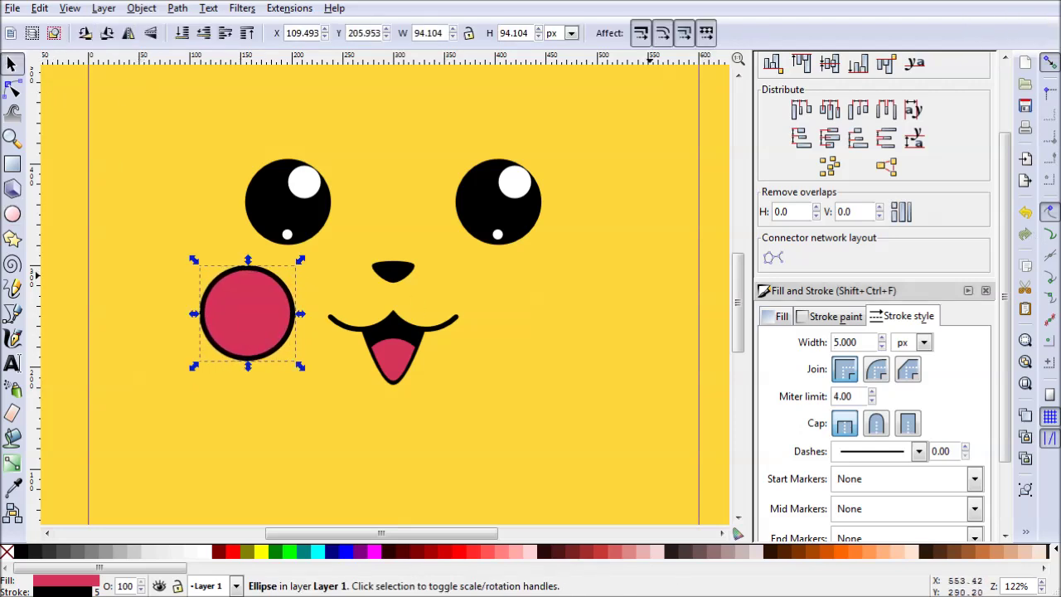
left_click(777, 316)
scroll(1005, 334, "down", 1)
scroll(1005, 334, "down", 1)
left_click_drag(881, 438, 885, 432)
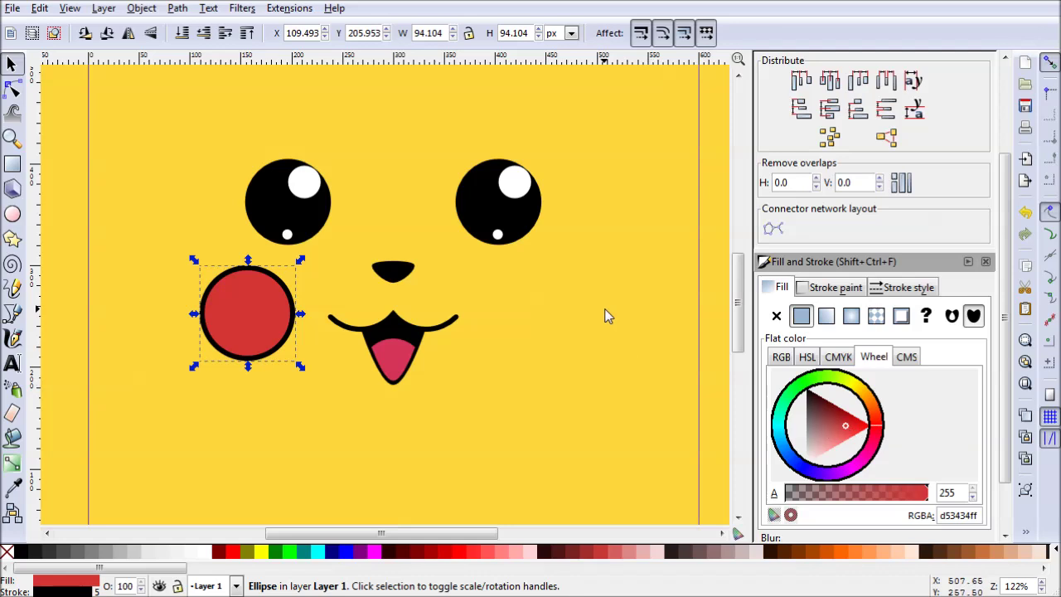
left_click(246, 311)
left_click_drag(246, 311, 247, 310)
key("Escape")
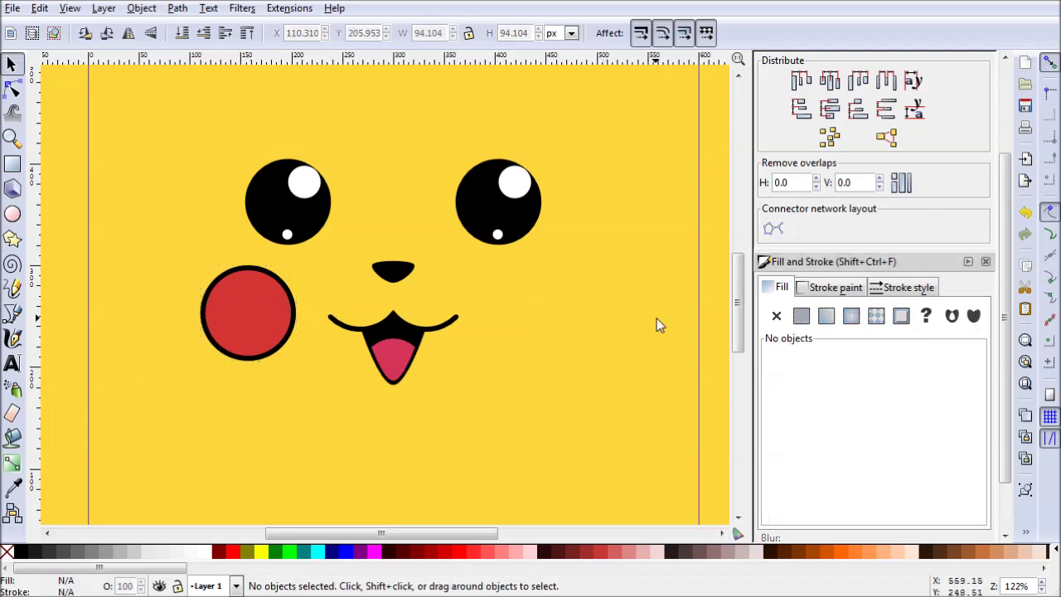
- Copy the red cheek circle and place the duplicate below the right eye
left_click(241, 322)
key("ctrl+c")
key("ctrl+v")
left_click_drag(504, 323, 531, 316)
left_click(554, 332)
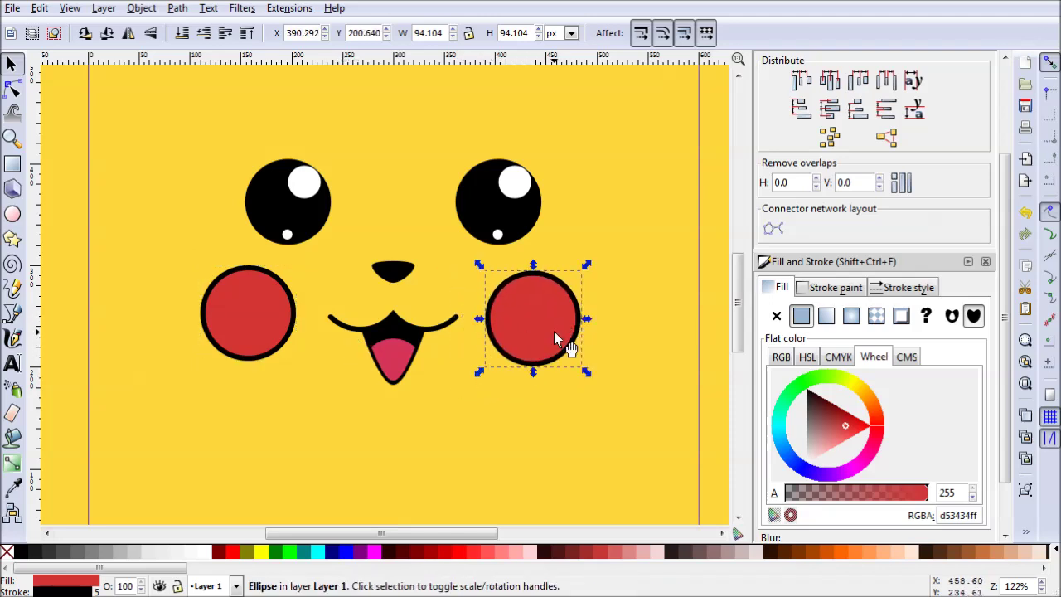
- Align the two cheek circles to the same height by centring them on a common horizontal axis
left_click(294, 343, "shift")
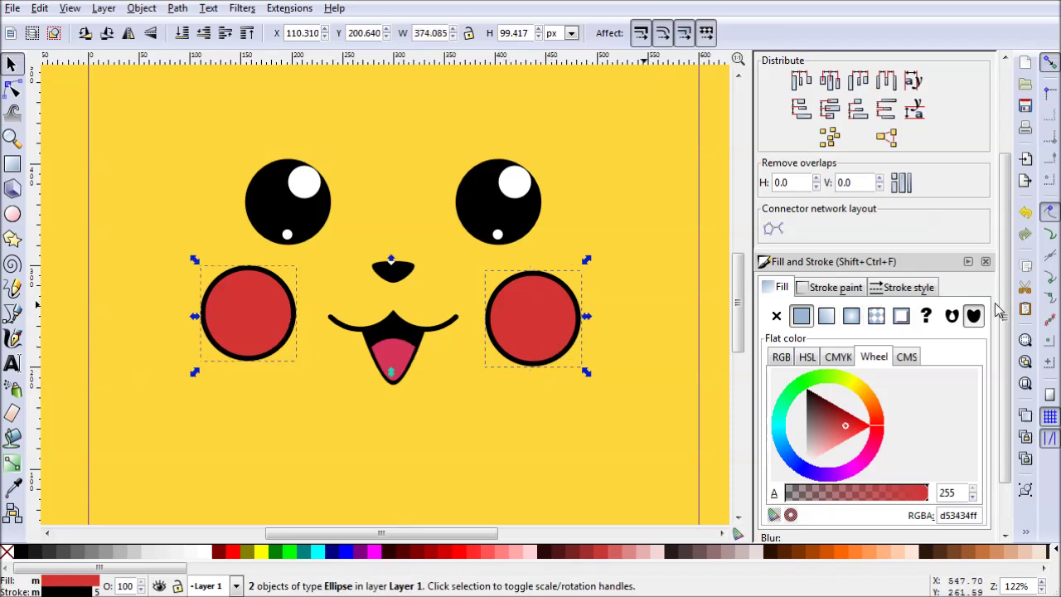
scroll(870, 249, "up", 3)
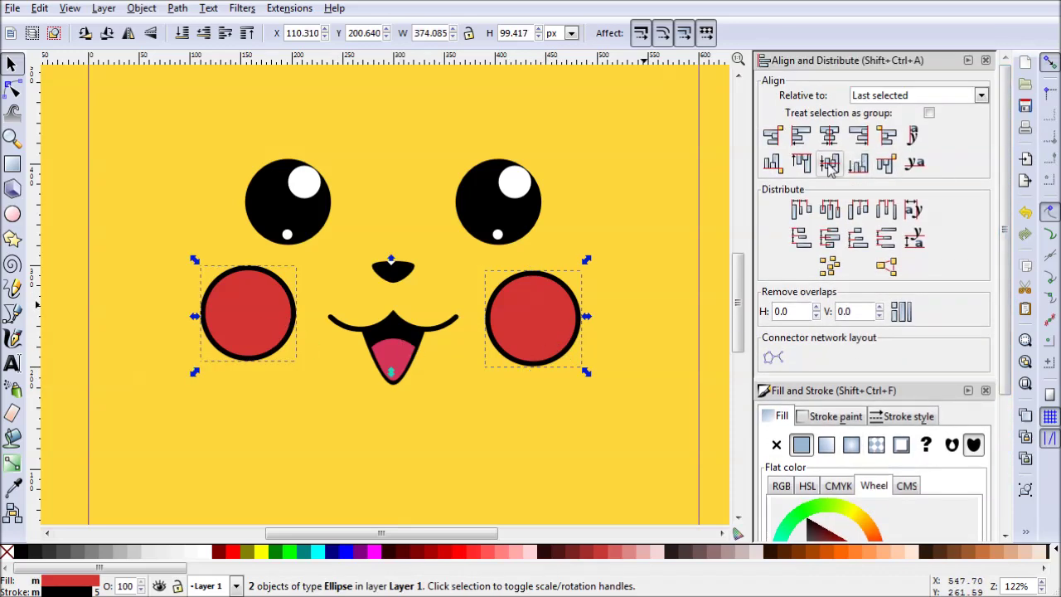
left_click(829, 163)
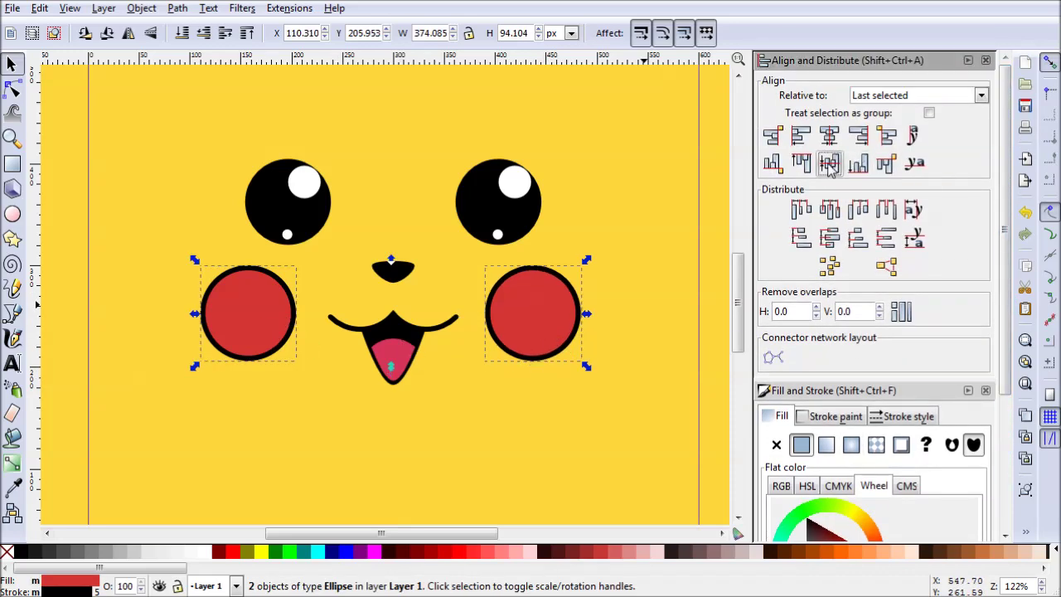
left_click(458, 452)
- Centre both cheek circles horizontally relative to the page, treating the selection as a group
left_click(532, 327)
left_click(254, 322, "shift")
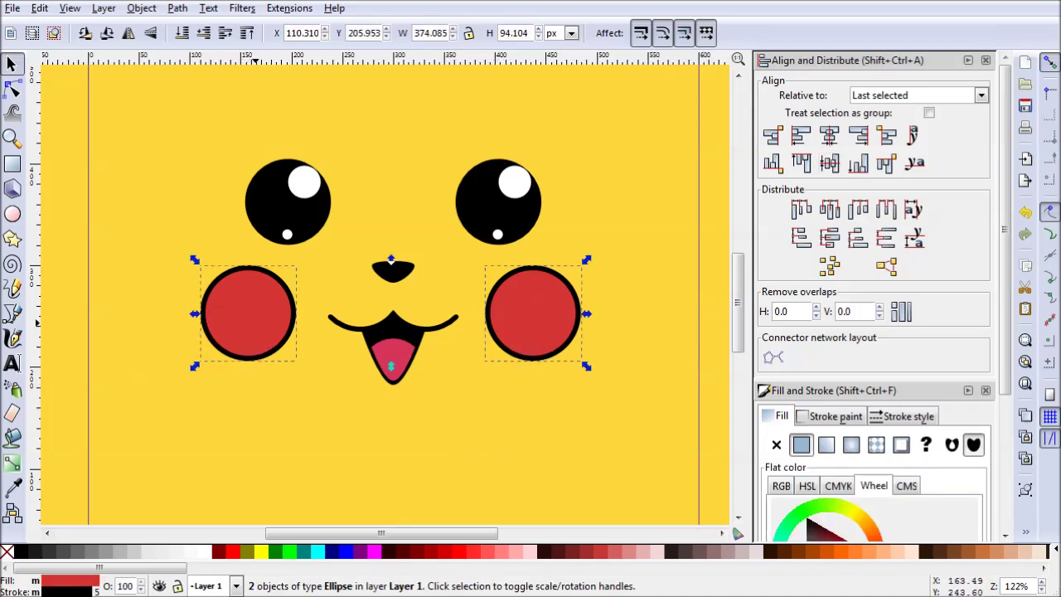
left_click(929, 113)
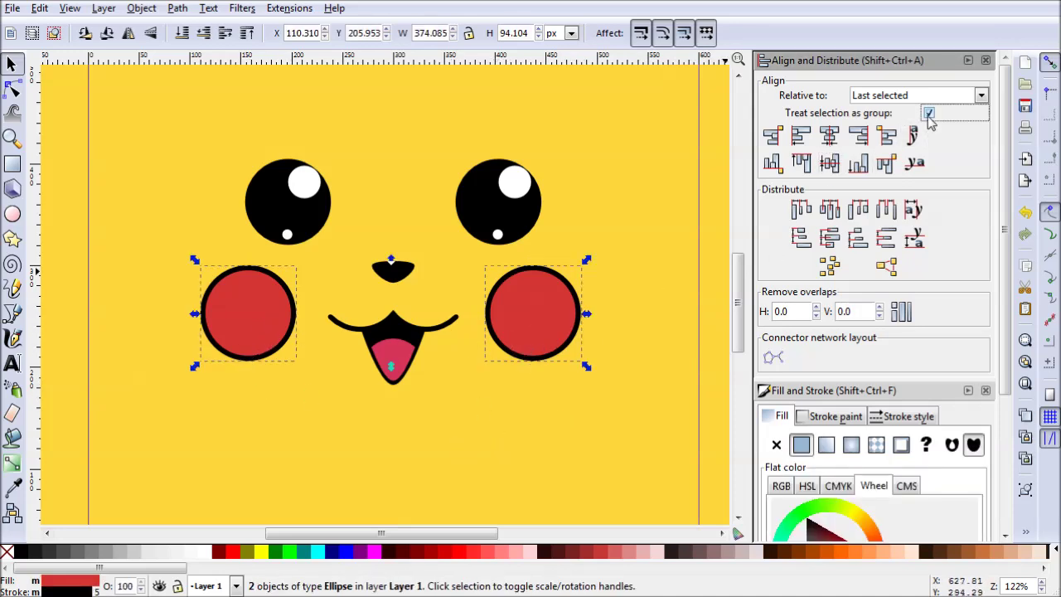
left_click(974, 98)
left_click(866, 189)
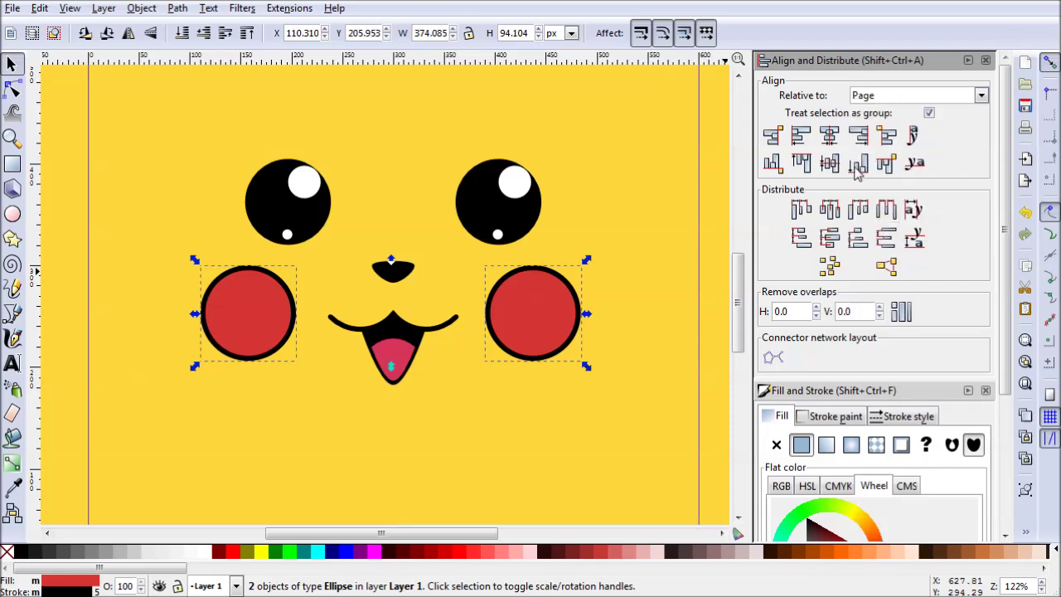
left_click(828, 136)
left_click(617, 437)
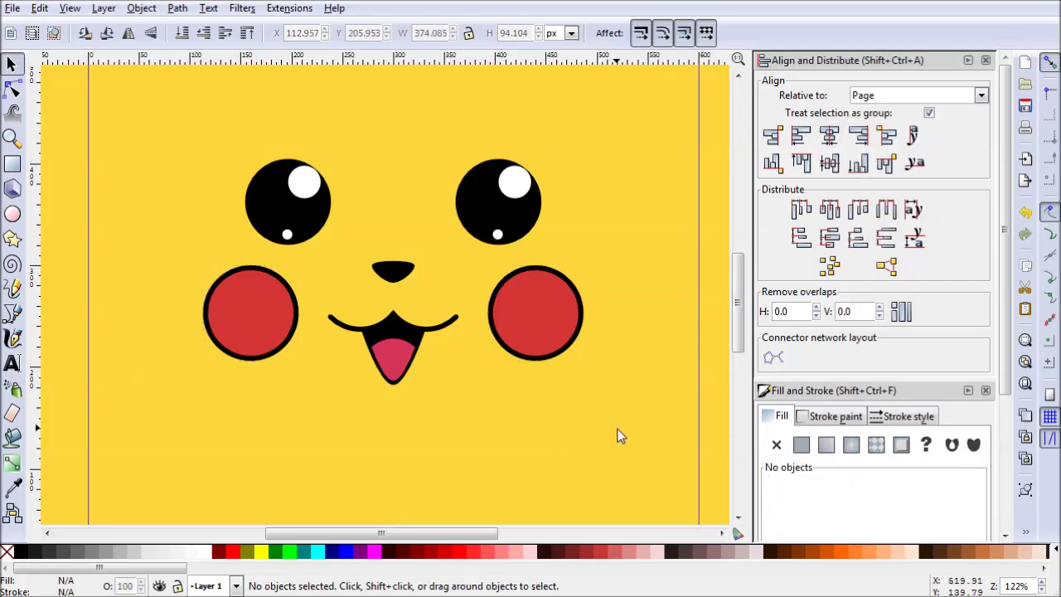
- Scale both cheek circles down together about their shared centre until each is about 82.5 px wide
key("5")
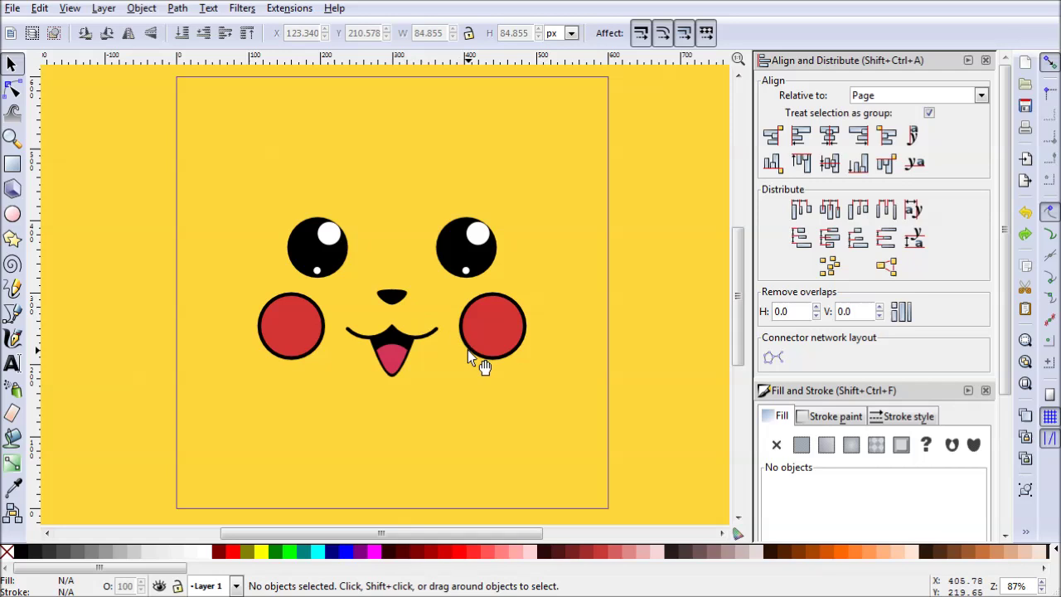
left_click(493, 339)
left_click(321, 338, "shift")
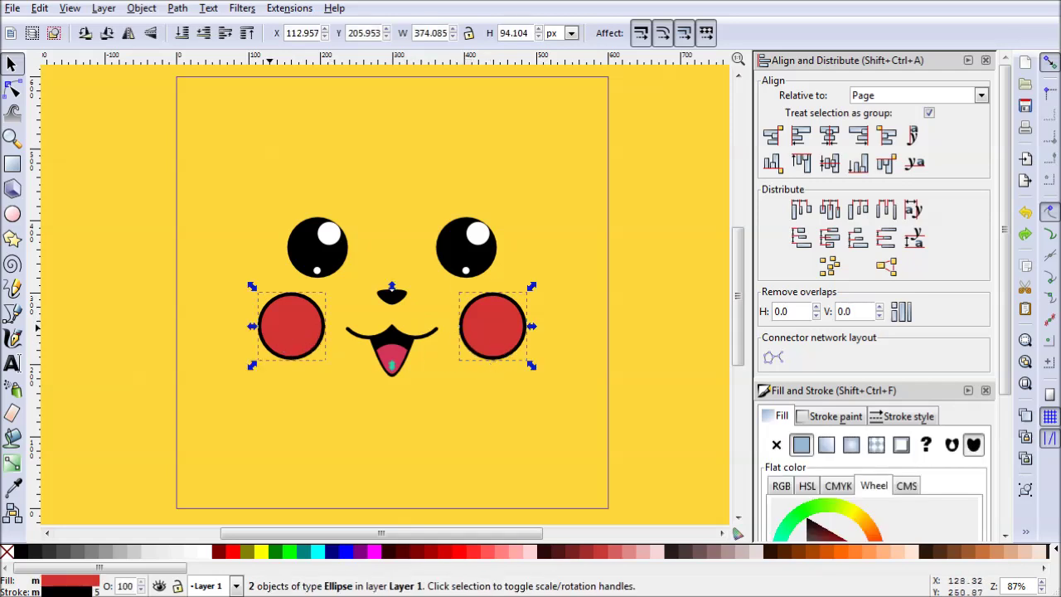
left_click_drag(532, 364, 527, 362)
left_click(561, 372)
- Nudge the right cheek outward 8 px to X 389.521 px
left_click(486, 337)
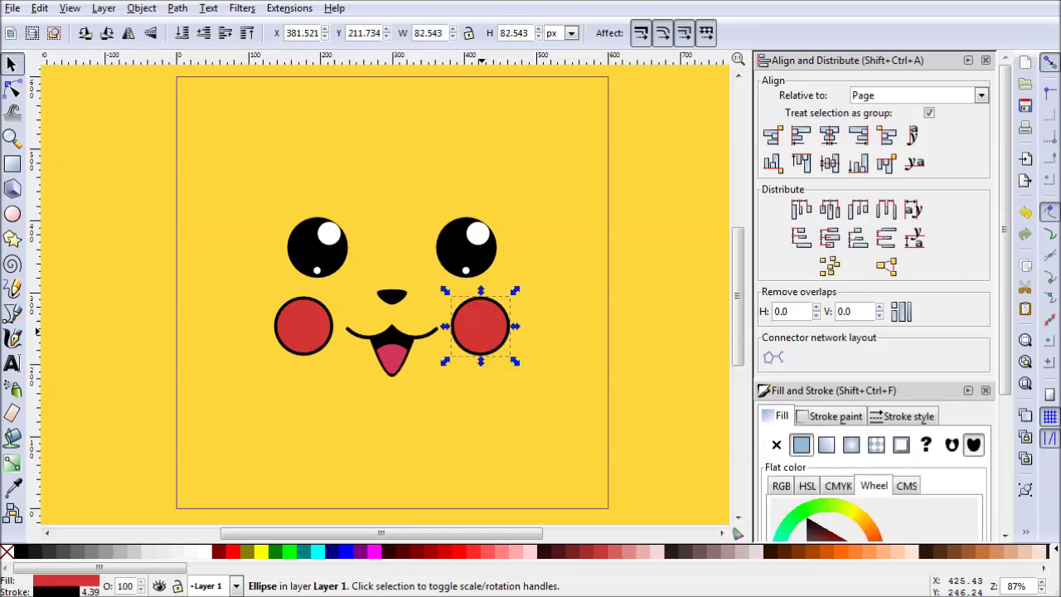
key("Right")
key("Right")
key("Right")
key("Right")
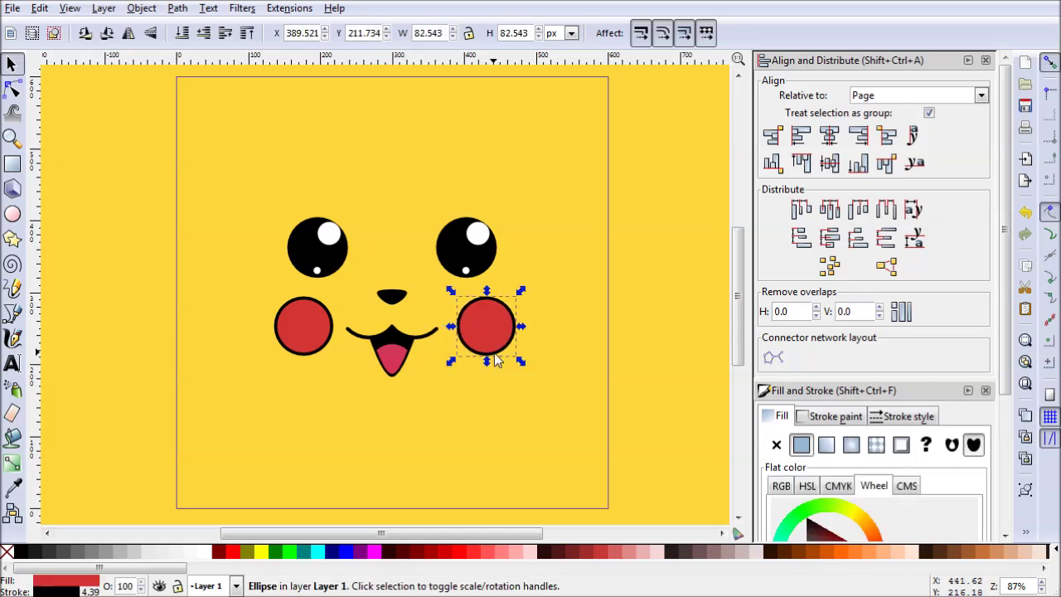
- Nudge the left cheek outward by the same 8 px to X 127.936 px
key("shift+Tab")
key("Left")
key("Left")
key("Left")
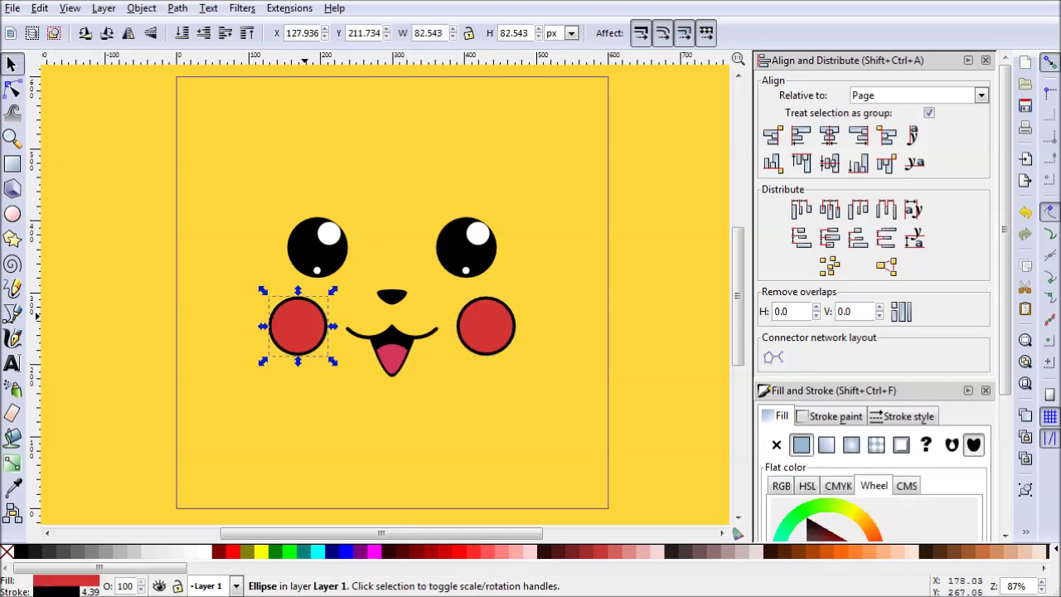
left_click(575, 426)
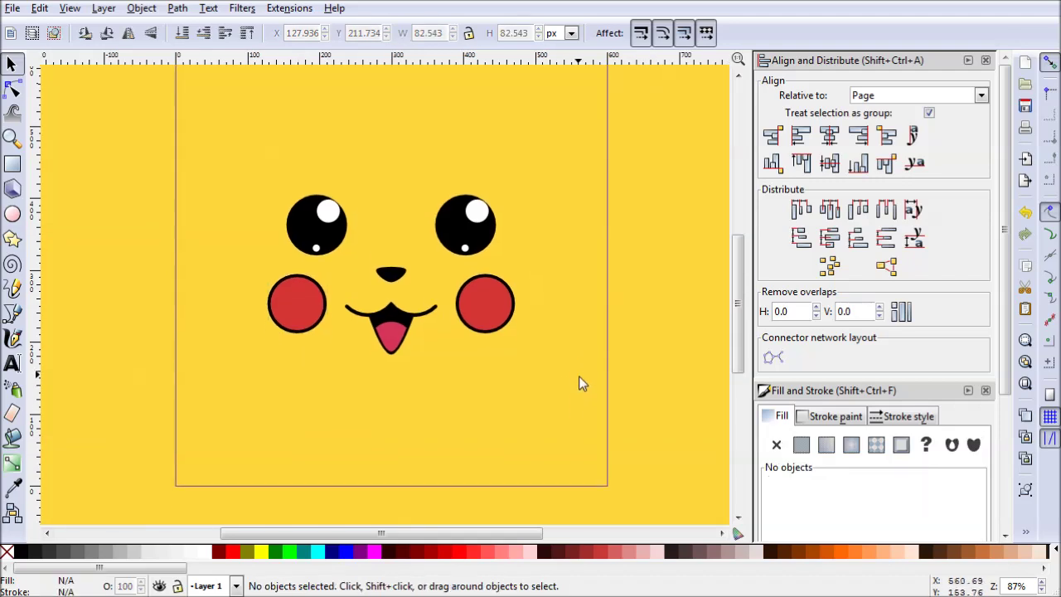
- Open the document properties, keeping the whole page in view beside the dialog
key("ctrl+Right")
key("ctrl+Right")
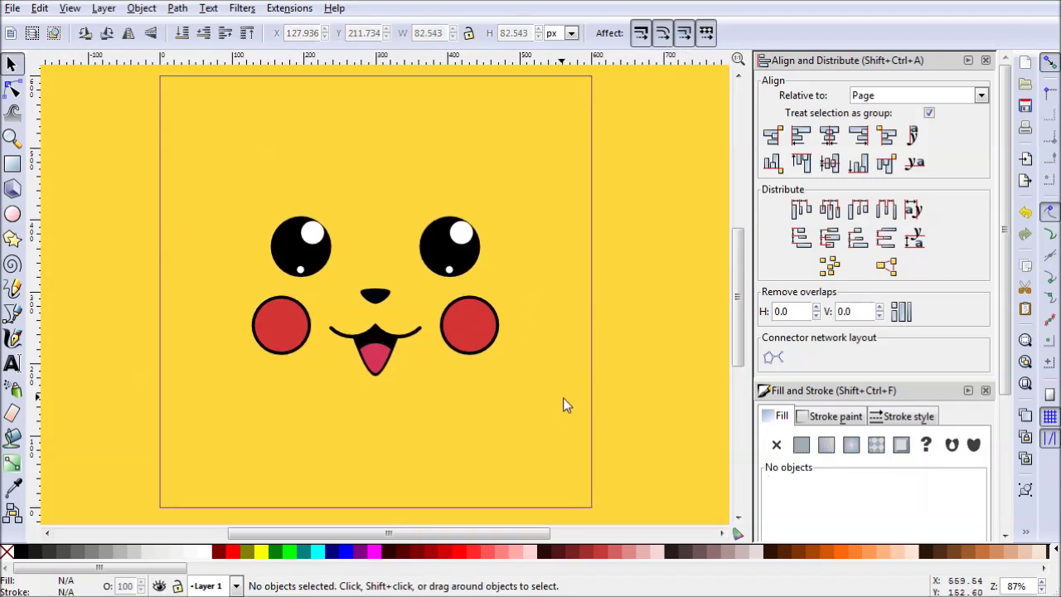
key("ctrl+Up")
scroll(564, 323, "down", 2)
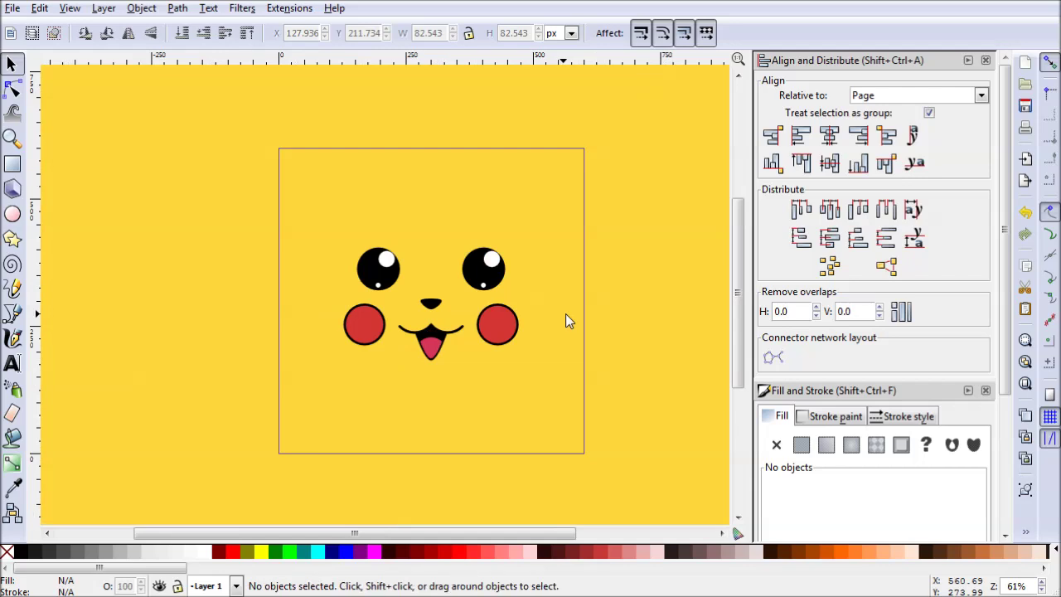
left_click(12, 8)
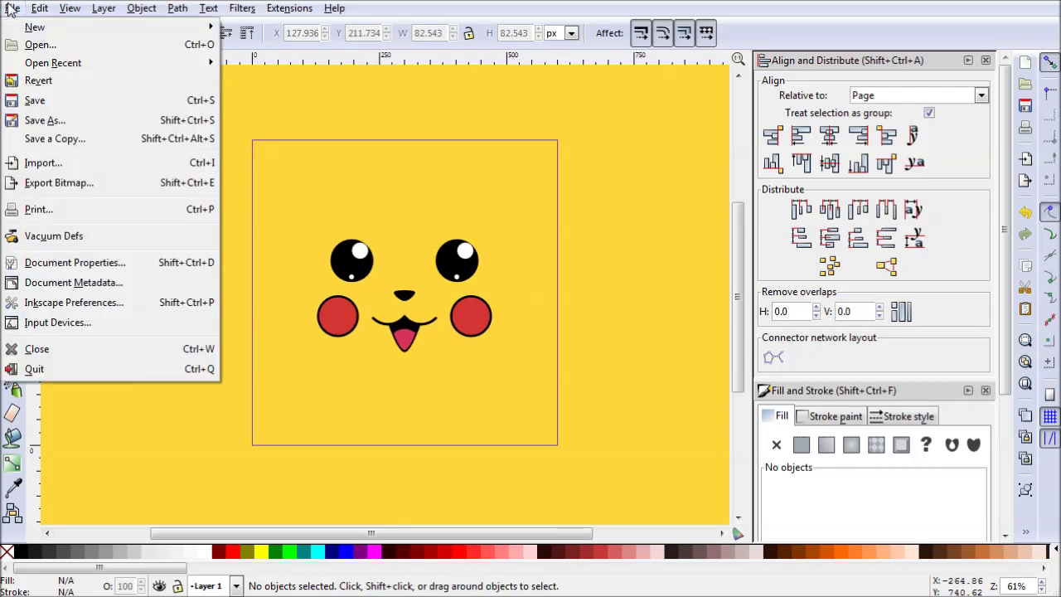
left_click(124, 264)
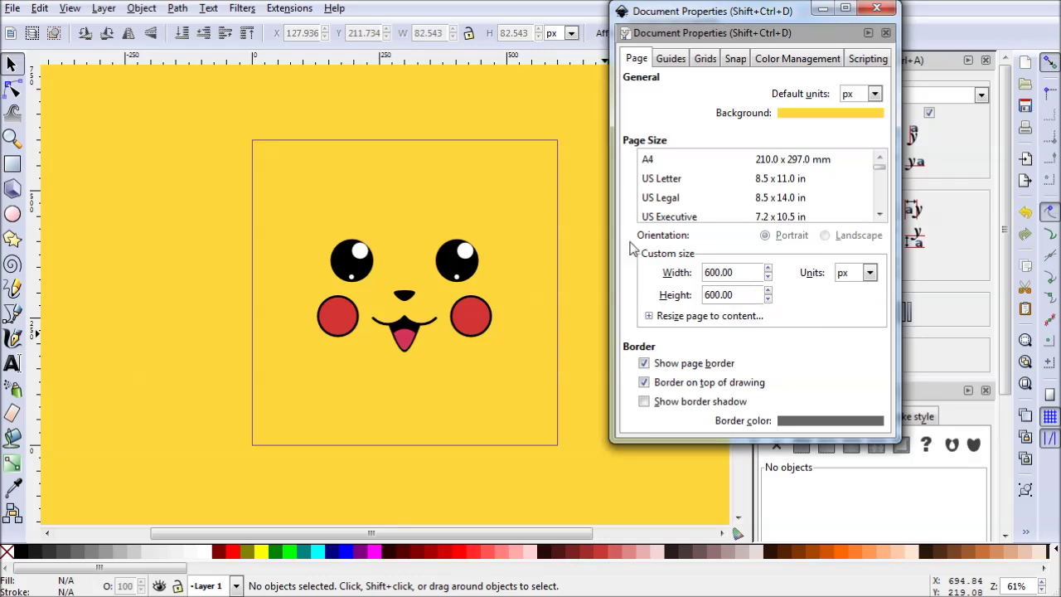
left_click_drag(522, 131, 504, 176)
left_click_drag(562, 435, 532, 399)
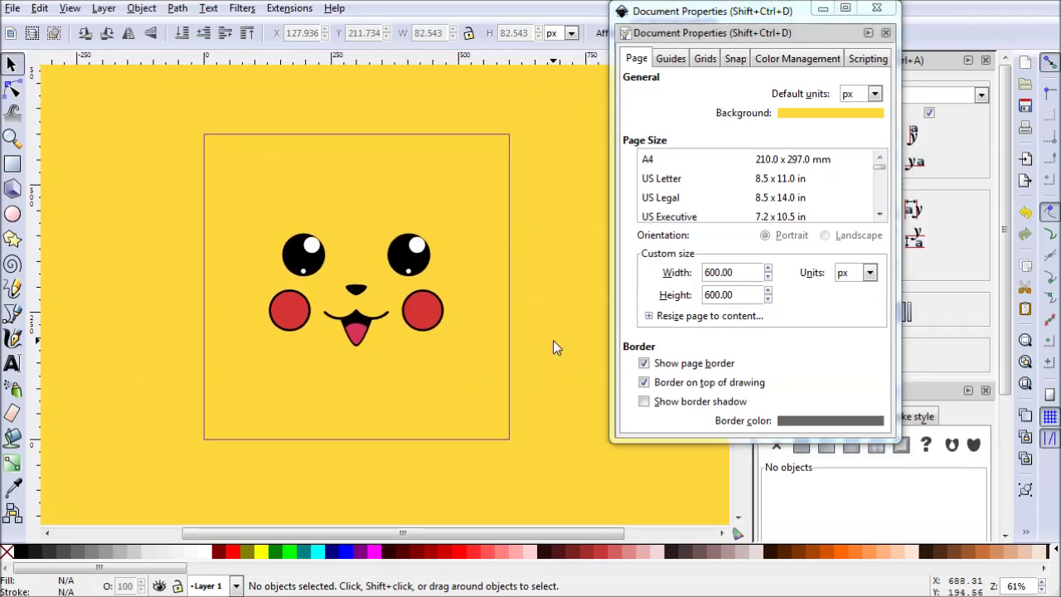